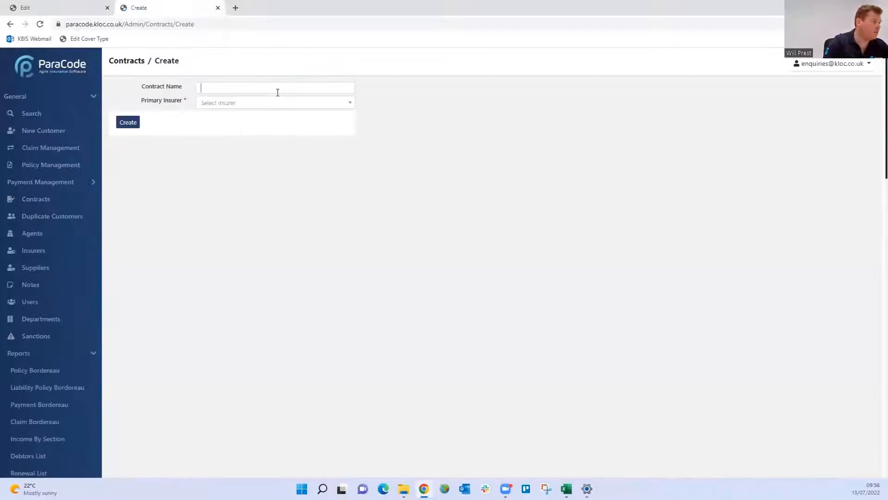
Create a contract named Travel Insurance with Liberty Mutual Insurance Europe SE as its primary insurer.
click(277, 92)
text(Travel )
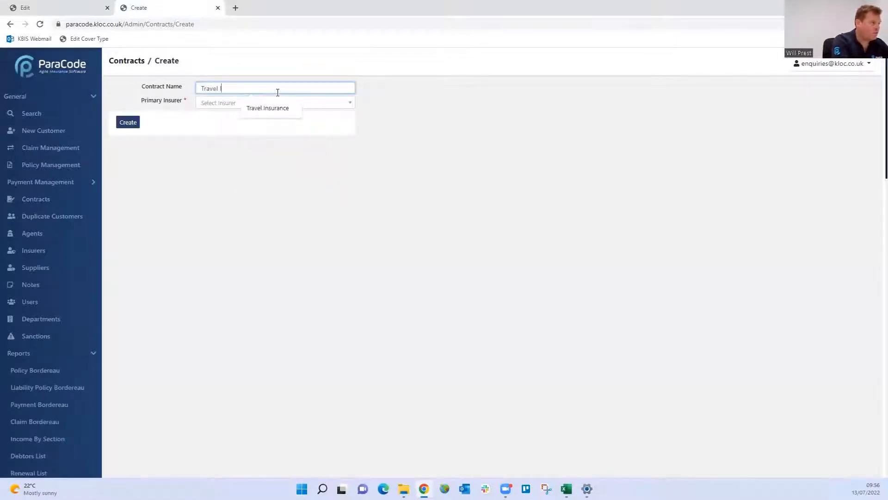
text(Insurance)
key(Tab)
click(275, 108)
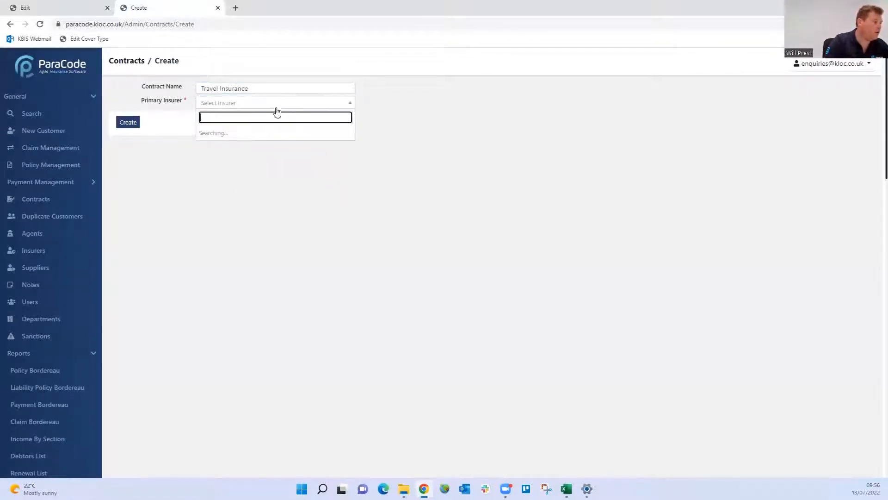
click(273, 147)
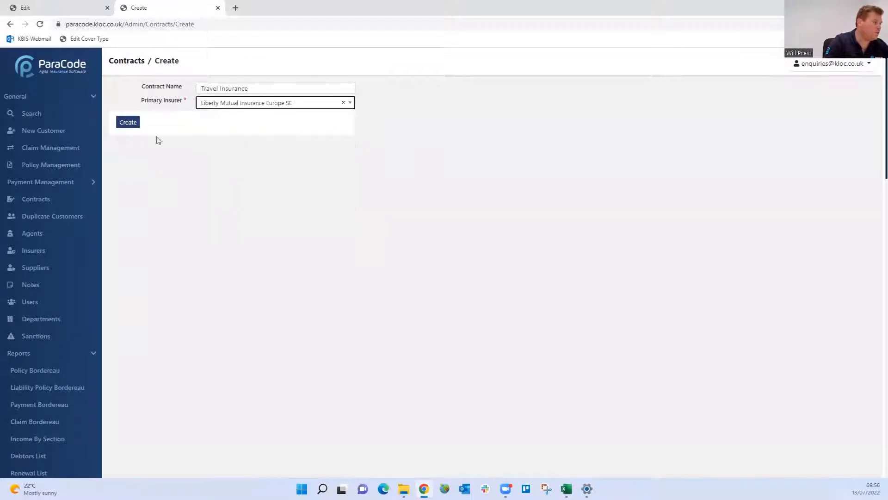
click(124, 123)
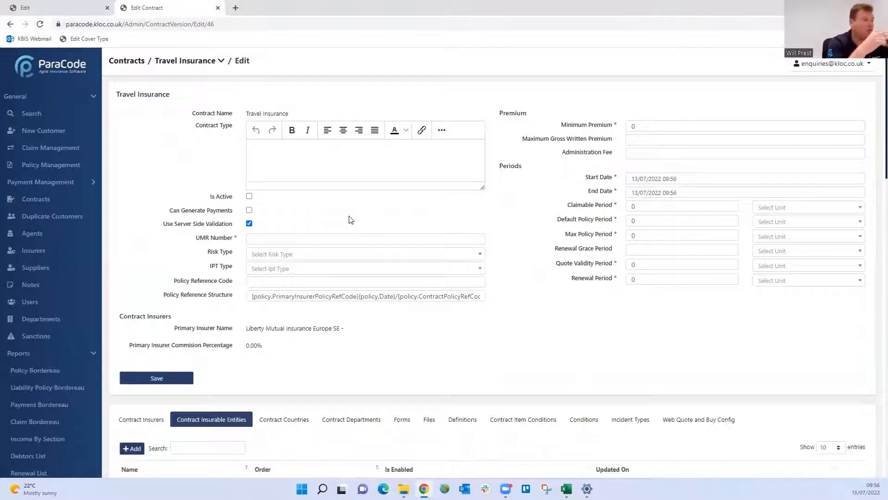
Set the contract's start date to 01/01/2022 00:00.
scroll(318, 162, down, 1)
scroll(181, 91, up, 1)
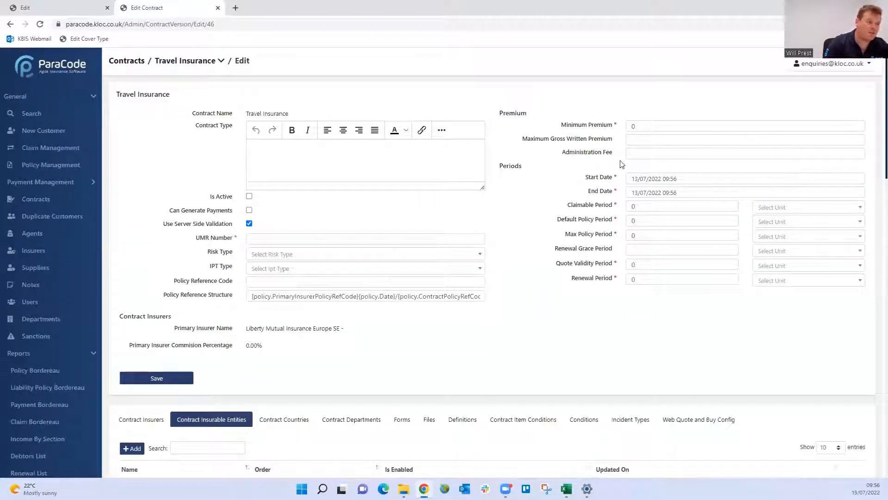
click(643, 175)
click(647, 235)
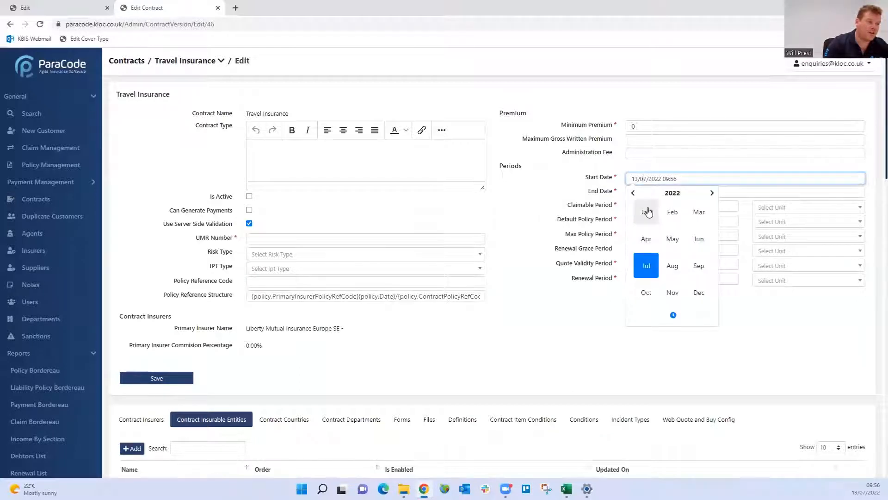
click(646, 208)
click(712, 222)
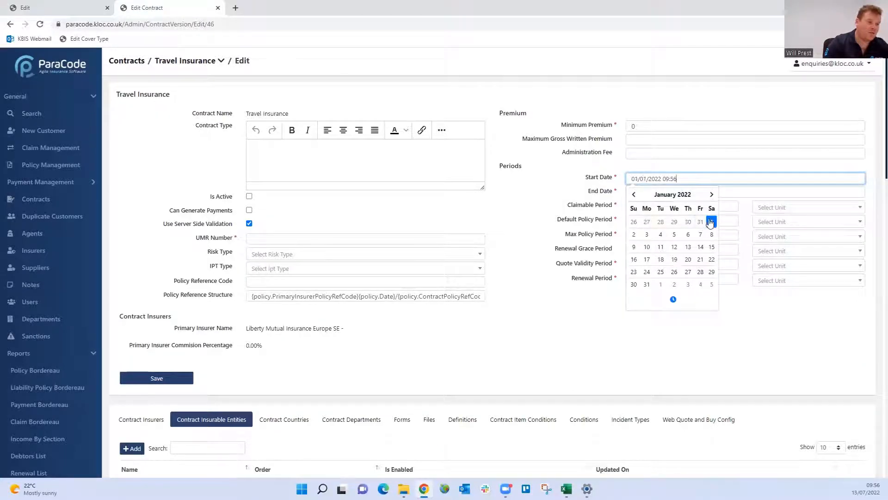
click(674, 299)
click(644, 255)
click(640, 220)
click(701, 254)
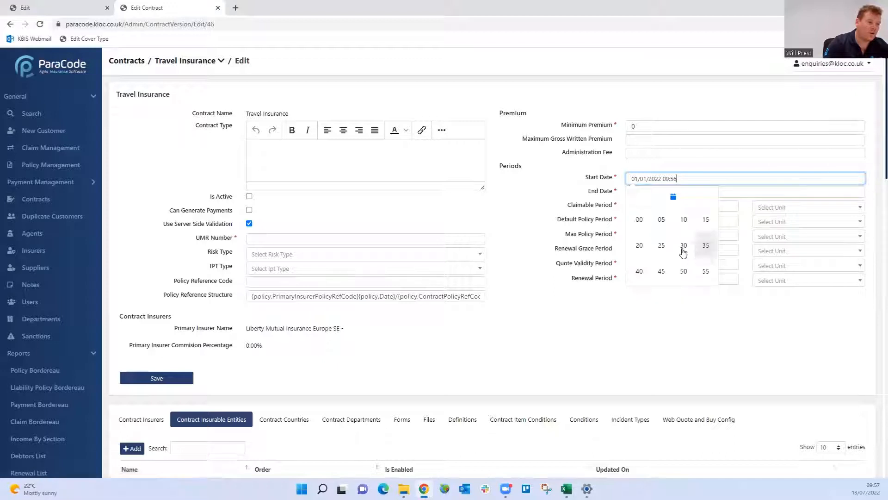
click(639, 220)
Set the contract's end date to 31/12/2022 23:59.
click(652, 192)
click(647, 252)
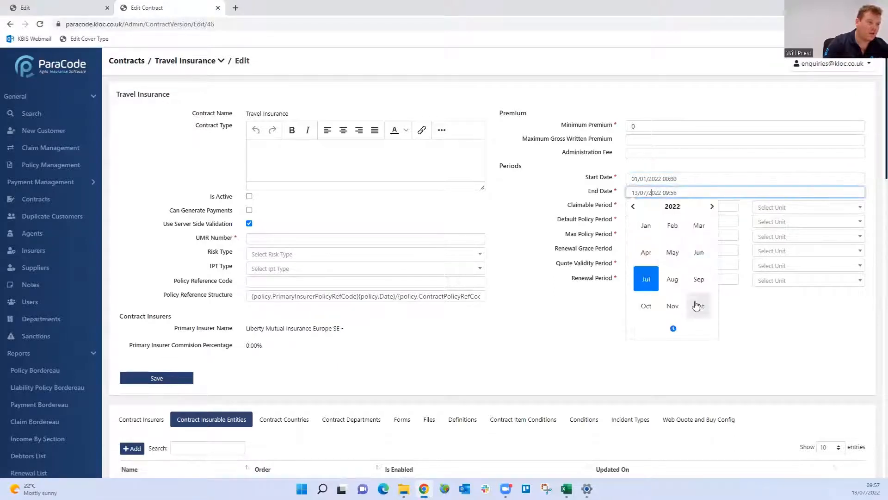
click(698, 306)
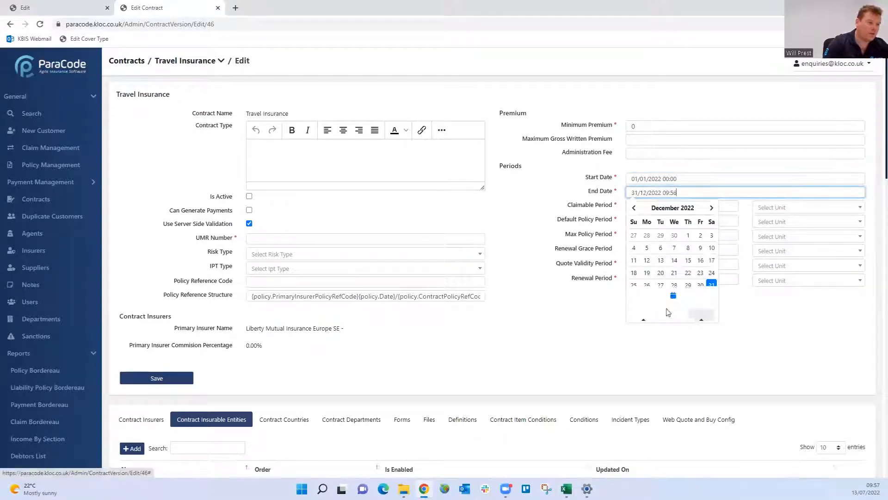
click(673, 313)
click(644, 267)
click(706, 293)
click(701, 266)
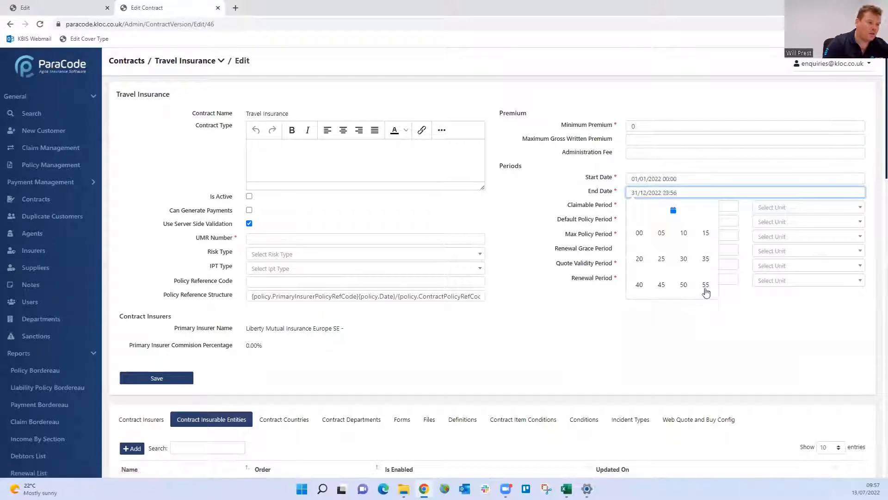
click(703, 286)
click(688, 193)
click(684, 315)
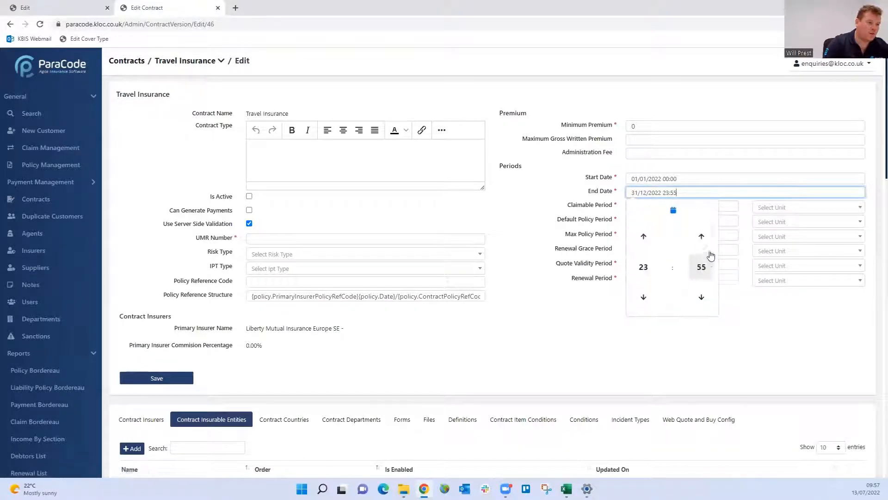
click(701, 236)
click(701, 236)
click(701, 237)
click(701, 237)
click(732, 317)
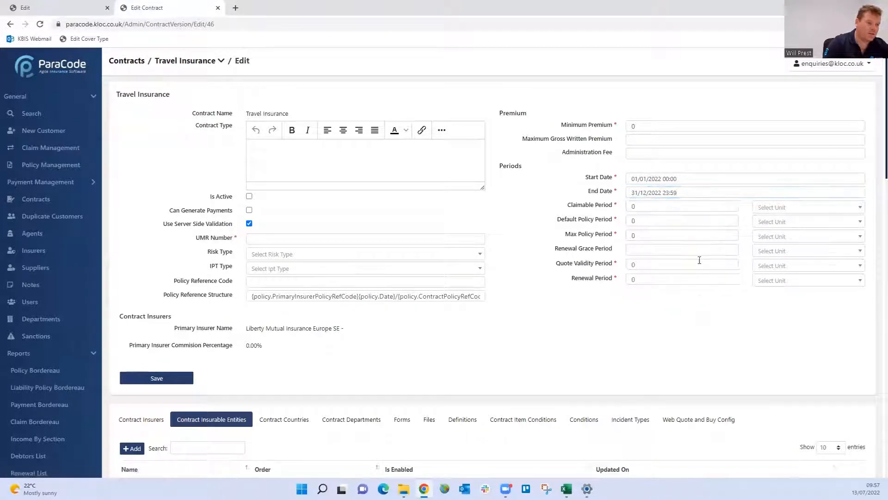
Set the claimable period, default policy period and max policy period to 12 each.
click(656, 206)
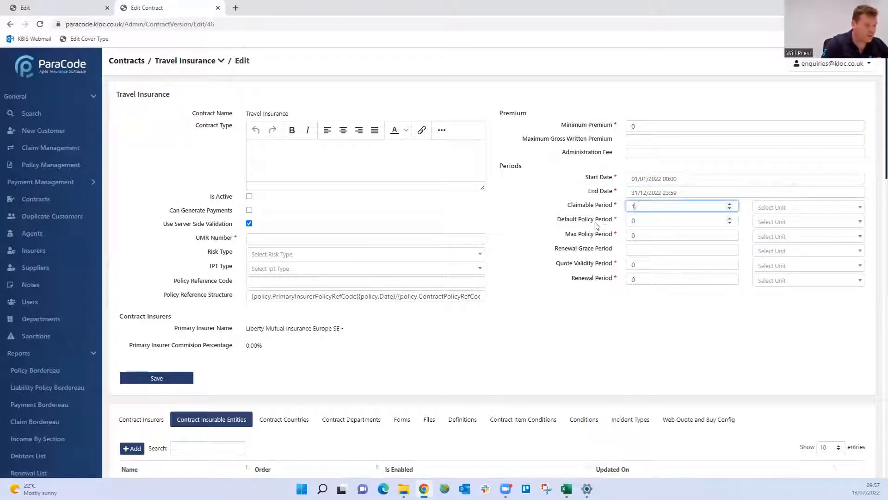
text(12)
key(Tab)
text(12)
key(Tab)
text(12)
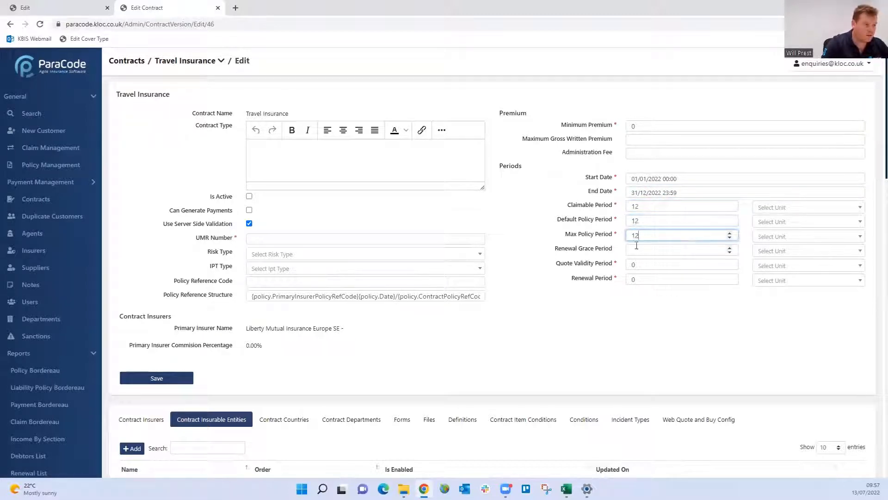
Set the renewal grace period, quote validity period and renewal period to 30 each.
click(632, 250)
text(0)
key(Tab)
key(Tab)
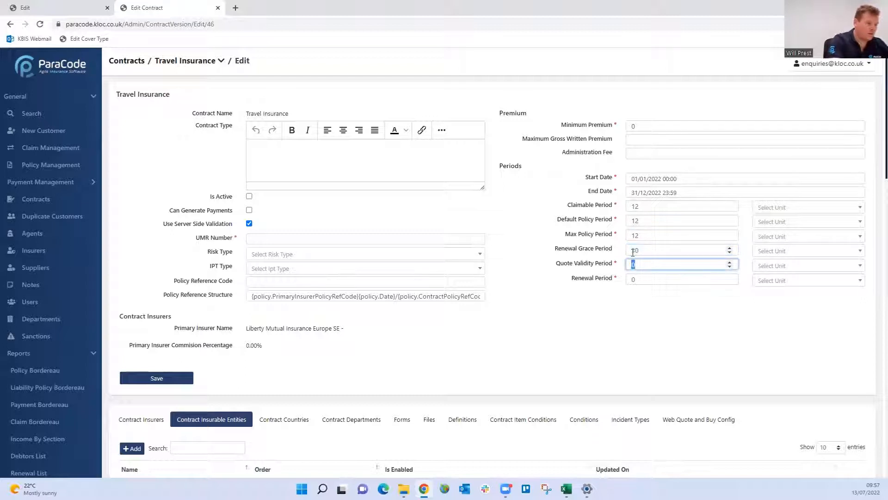
text(30)
key(Tab)
key(Tab)
text(30)
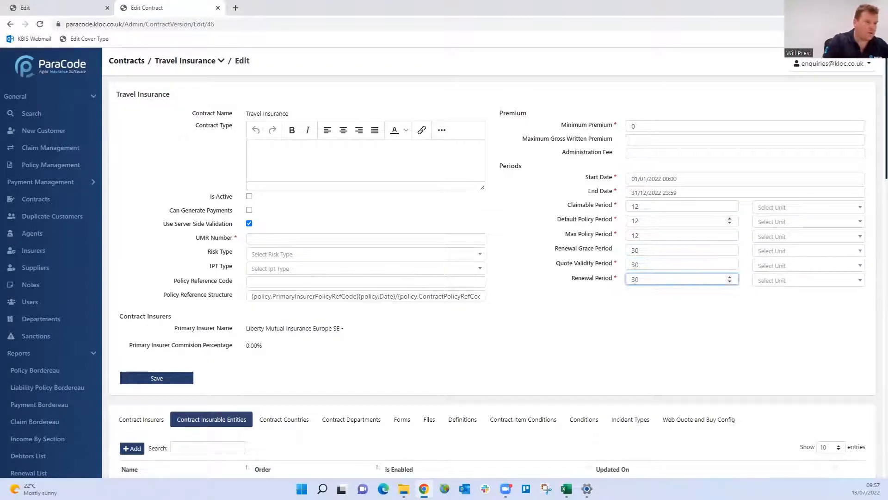
Choose Months as the unit for the claimable, default policy and max policy periods.
click(807, 208)
click(792, 252)
click(791, 222)
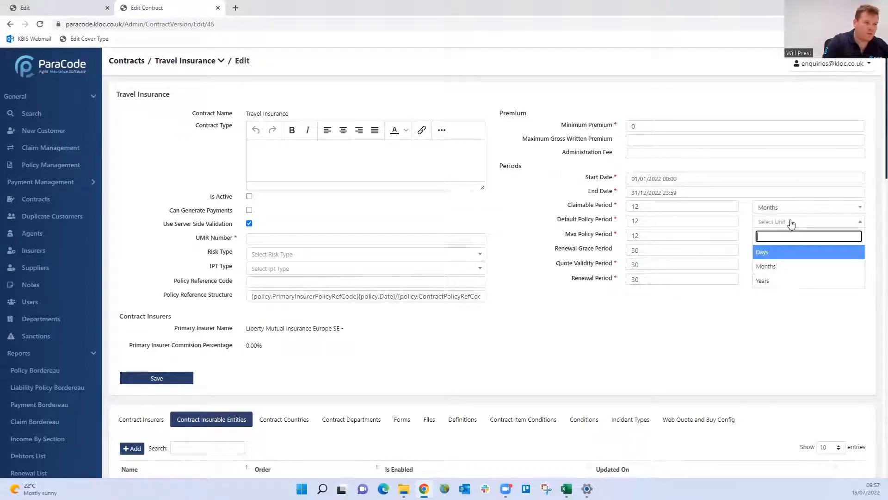
click(788, 266)
click(784, 237)
click(785, 282)
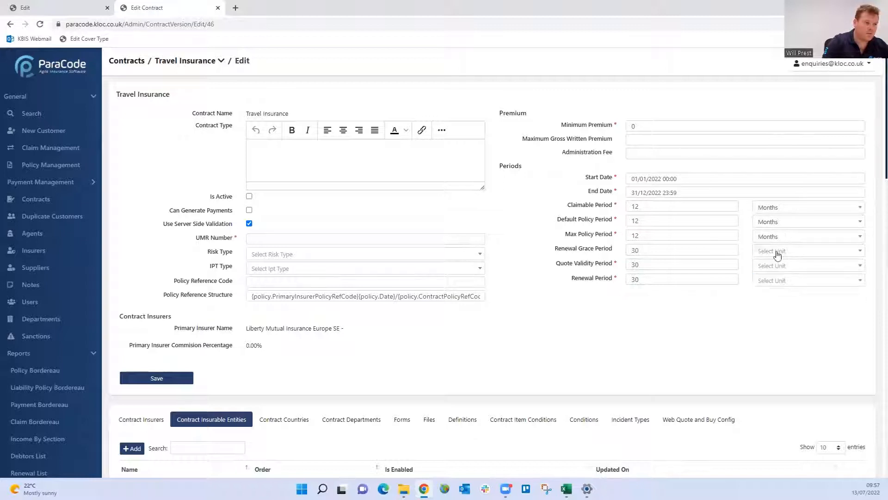
Choose Days as the unit for the renewal grace, quote validity and renewal periods.
click(777, 251)
click(781, 281)
click(780, 272)
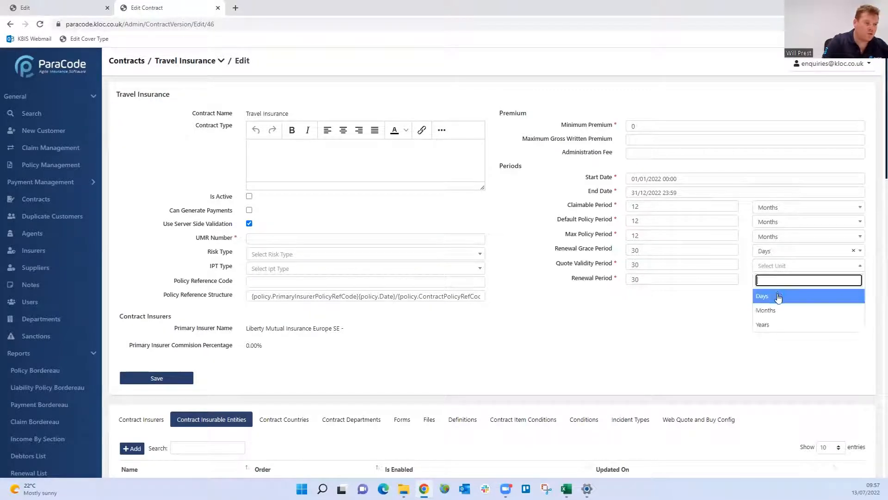
click(779, 297)
click(779, 281)
click(782, 312)
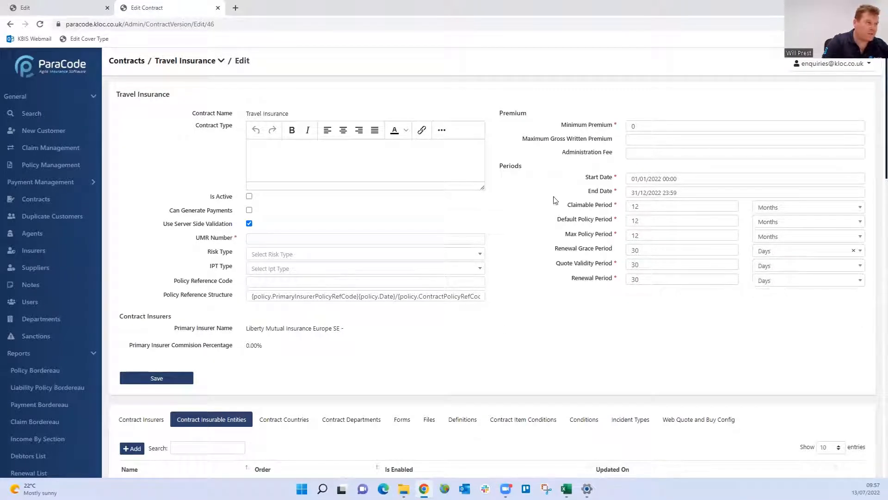
Set the IPT type to Home, the policy reference code to TRV and the UMR number to 123456, and save the contract.
click(274, 269)
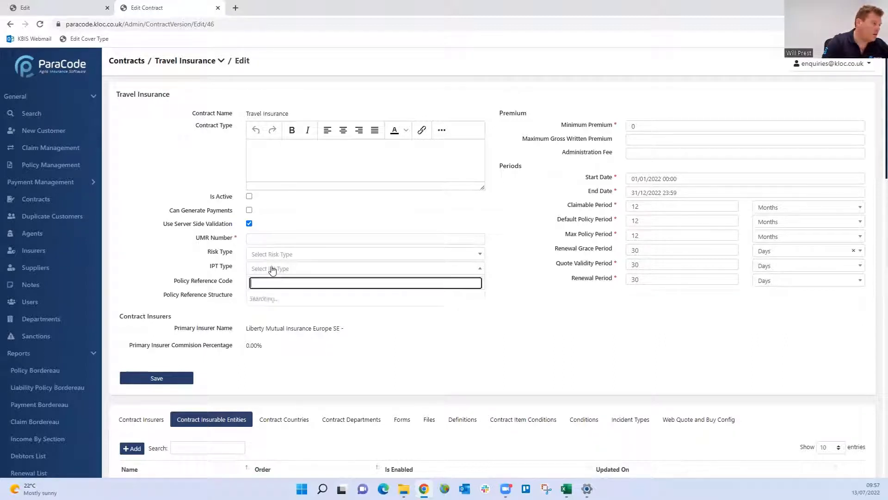
click(287, 298)
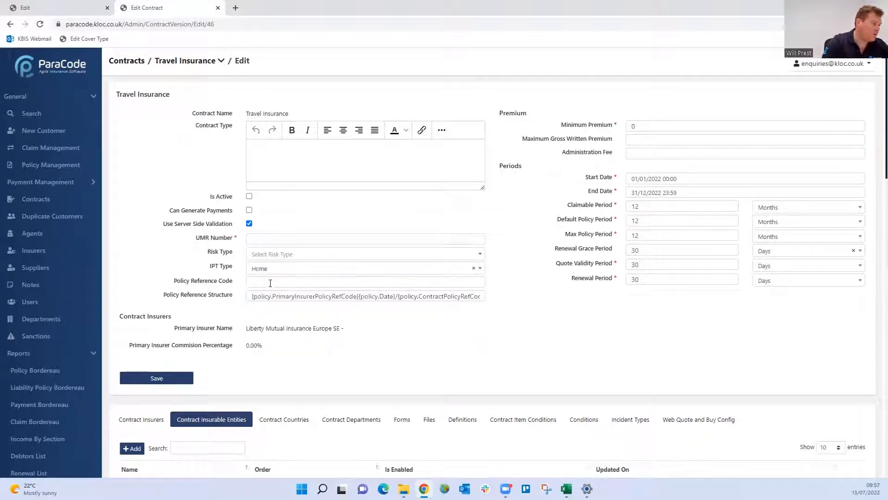
click(270, 283)
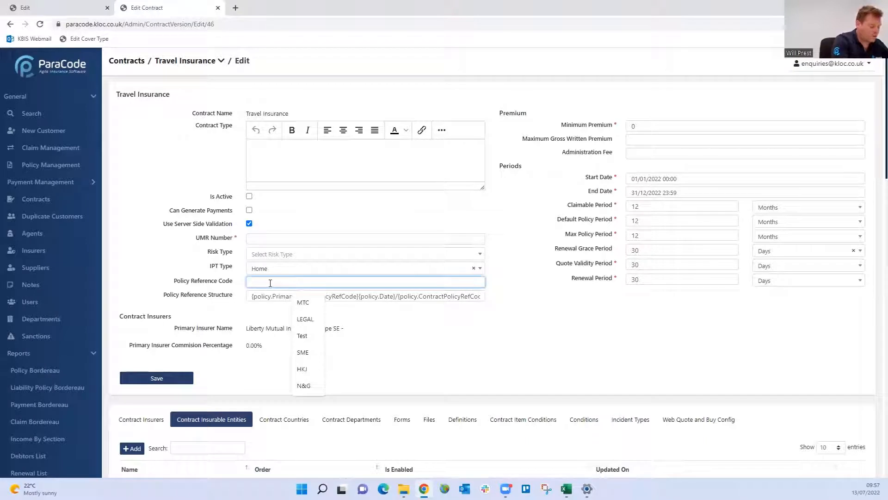
text(TRV)
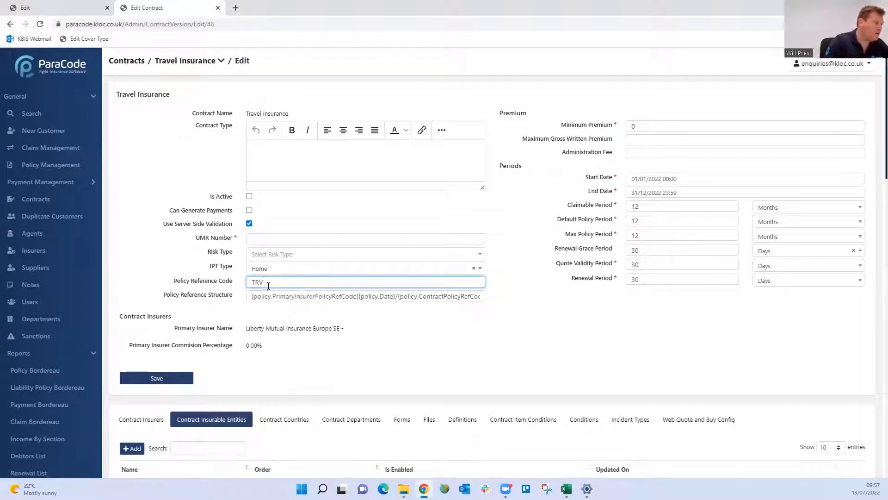
click(275, 237)
text(123456)
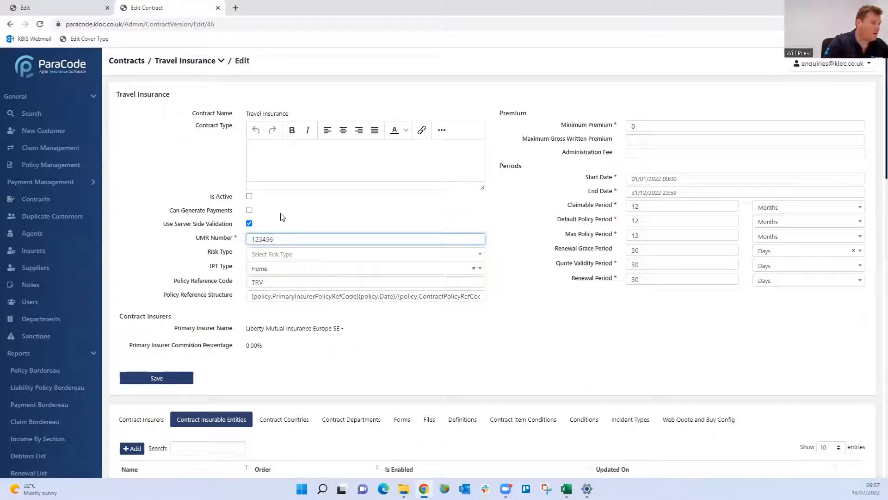
click(181, 377)
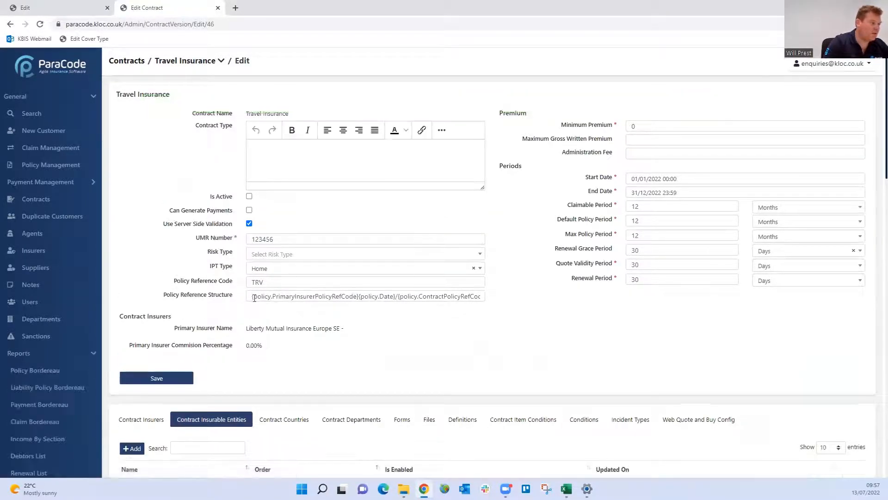
Set the commission percentage of the contract insurer Liberty Mutual Insurance Europe SE to 70 and update the record.
scroll(113, 180, down, 5)
click(141, 142)
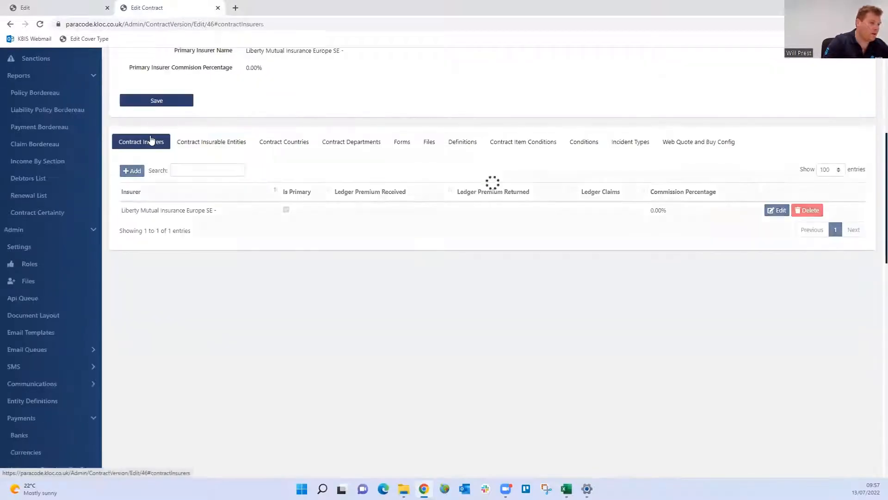
click(777, 211)
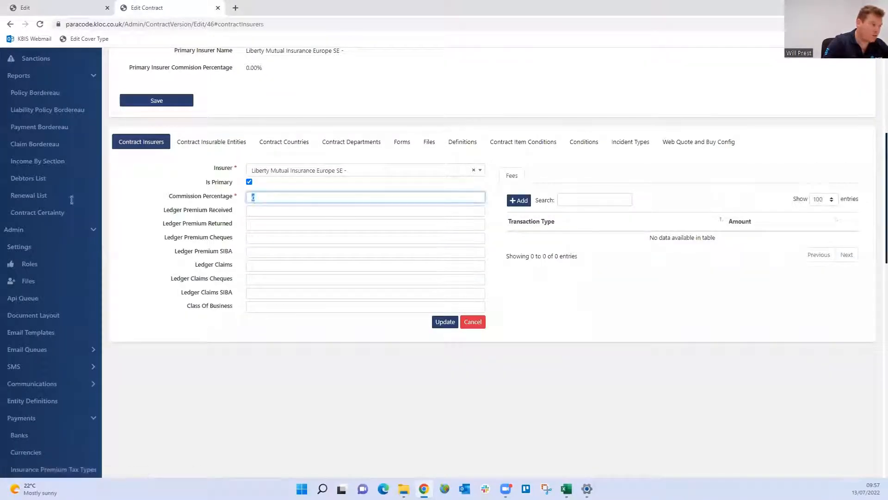
text(70)
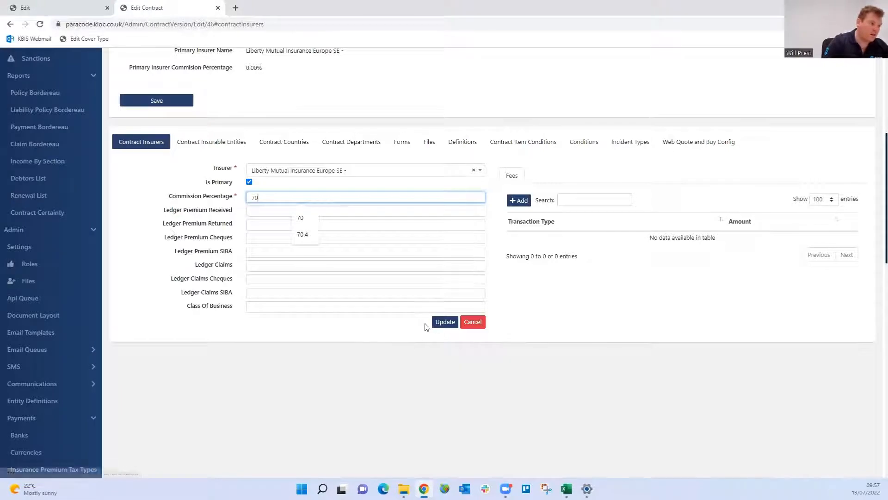
click(443, 323)
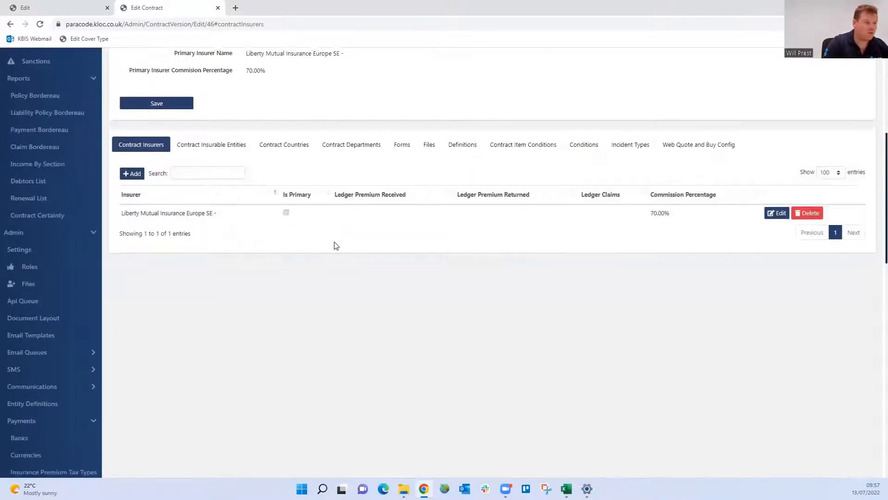
Add UK as a country for the Travel Insurance contract.
scroll(336, 245, up, 4)
click(283, 327)
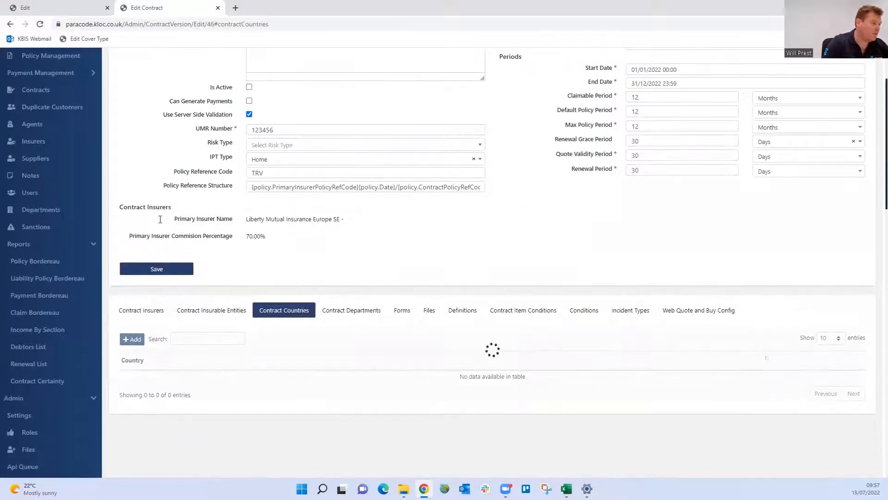
scroll(160, 219, down, 4)
click(132, 171)
click(278, 171)
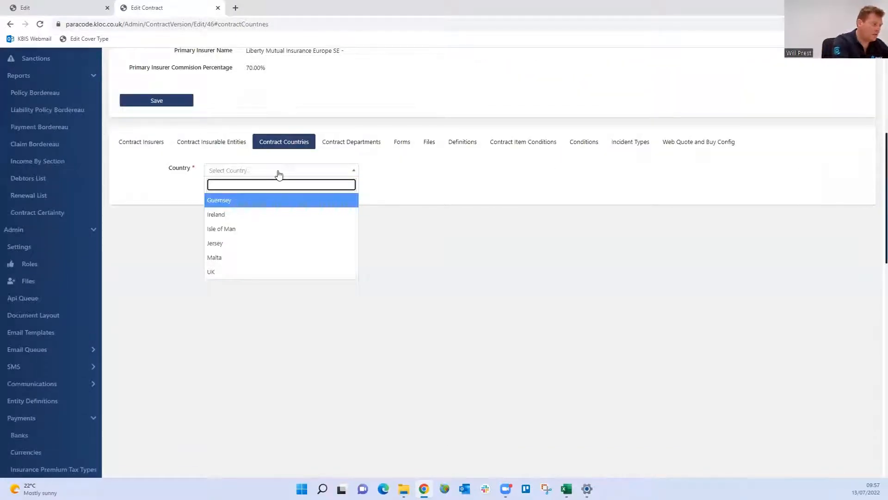
text(u)
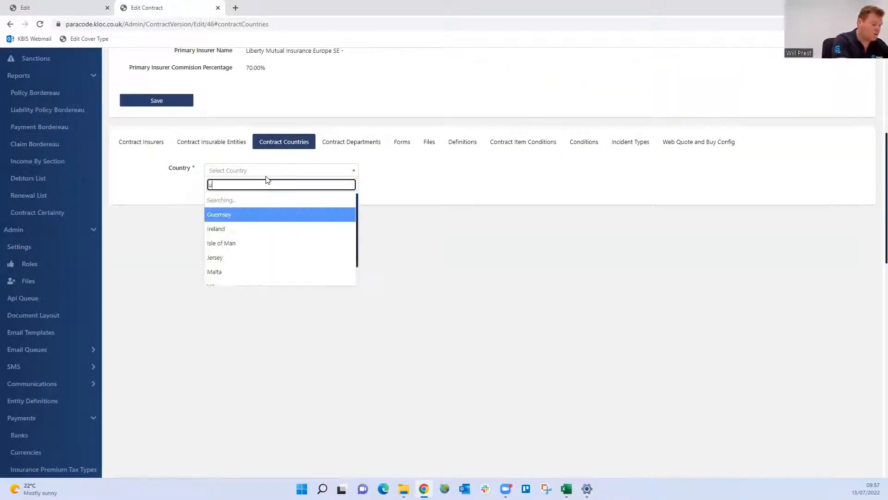
text(k)
click(274, 204)
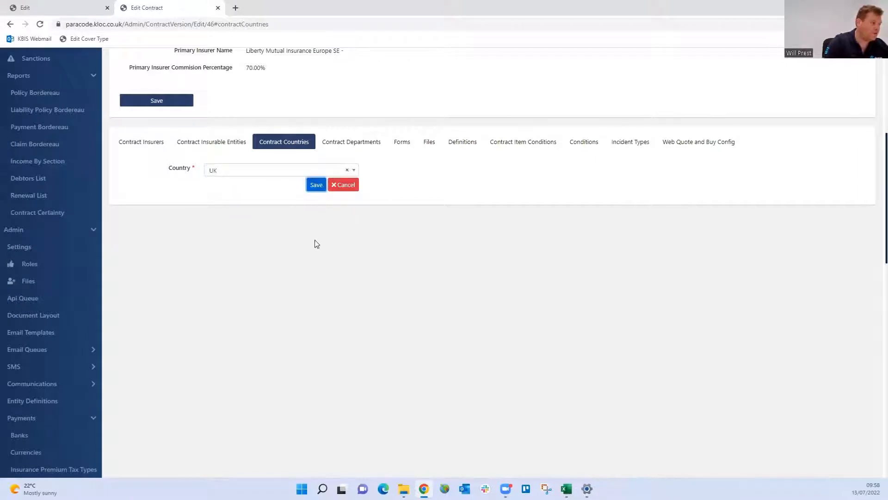
Add Management as the primary department of the Travel Insurance contract and save it.
click(369, 142)
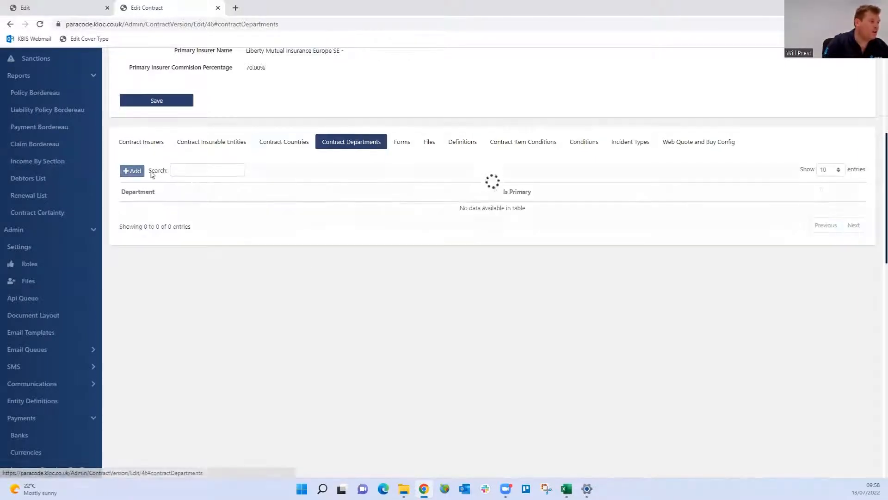
click(134, 170)
click(300, 171)
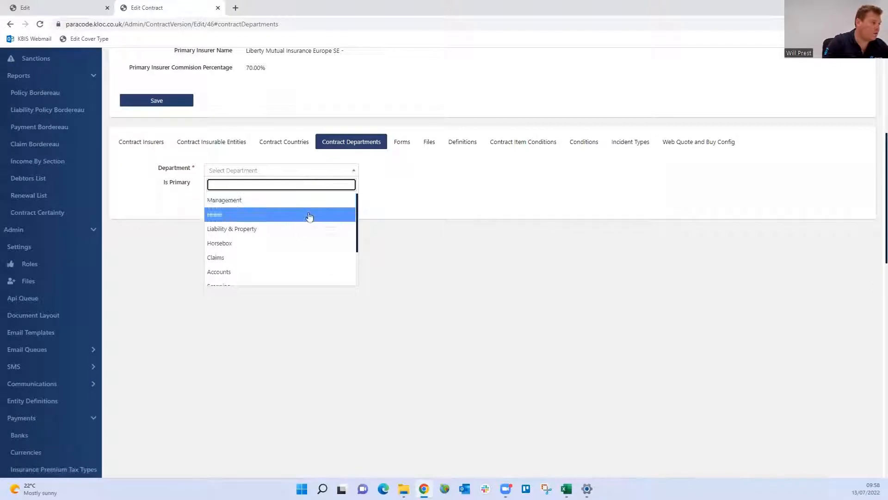
scroll(309, 216, down, 1)
scroll(310, 216, up, 1)
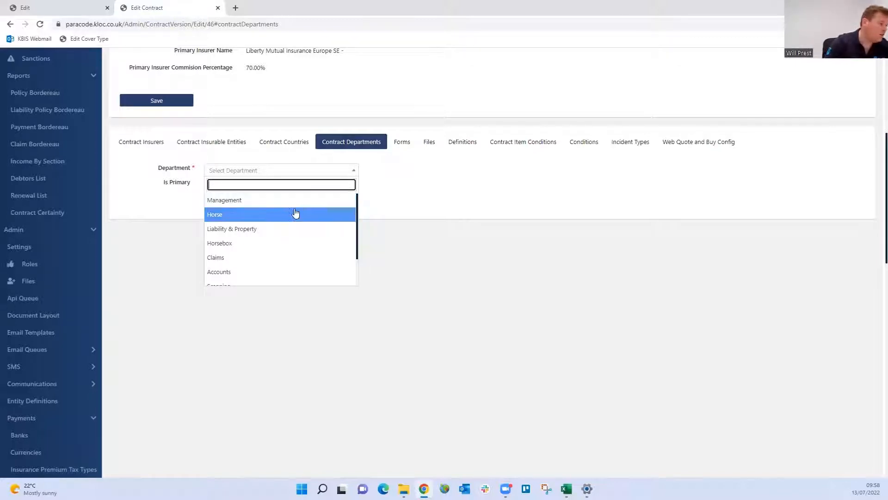
scroll(295, 214, down, 2)
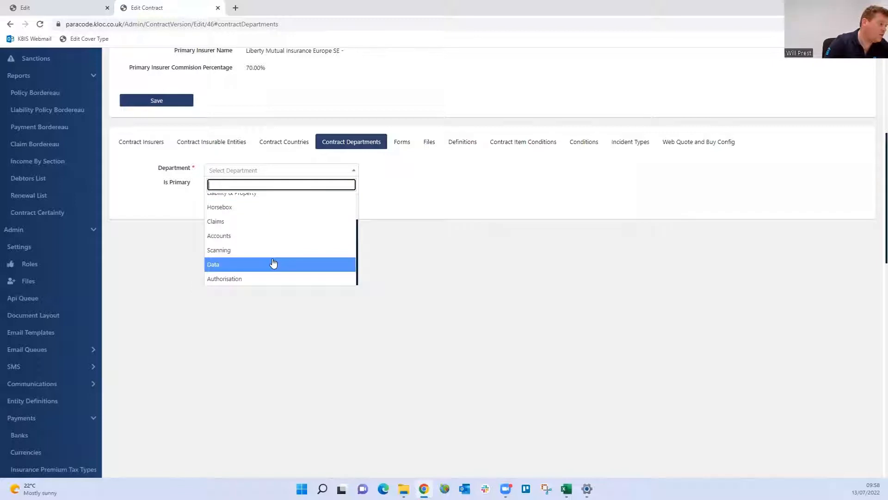
scroll(273, 263, up, 2)
click(277, 200)
click(214, 182)
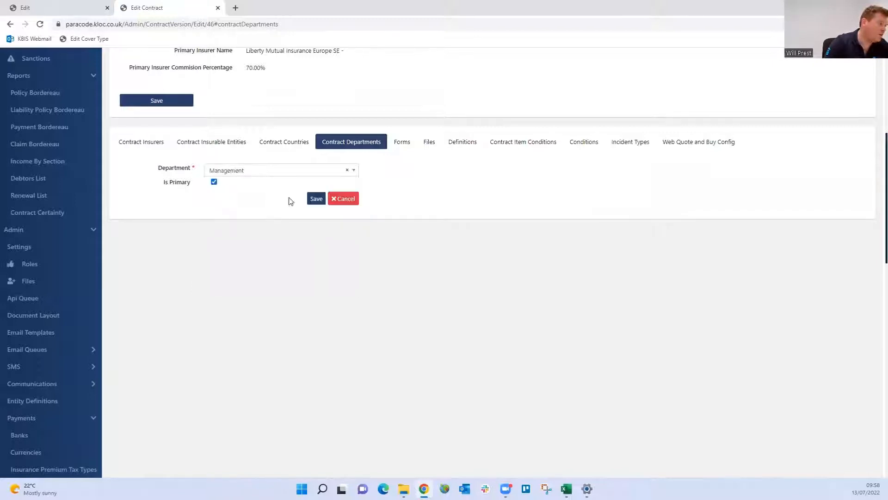
click(317, 199)
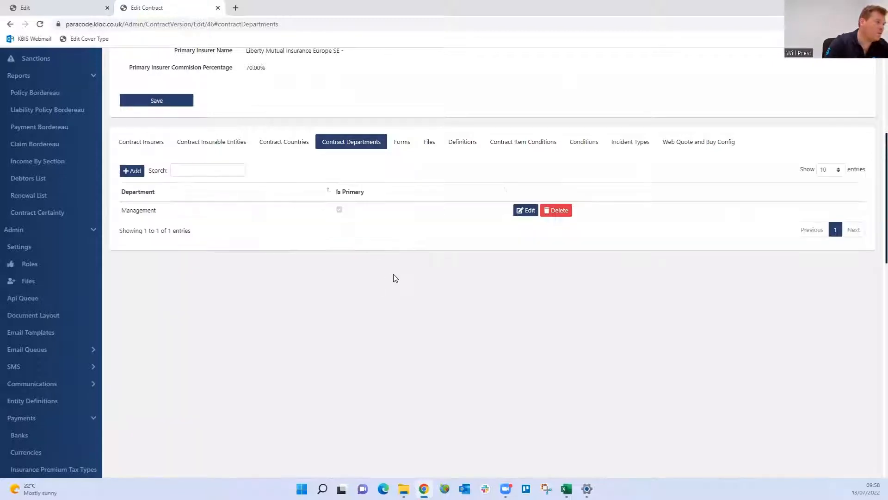
Examine the contract's forms, files and policy entity definitions.
click(400, 142)
scroll(400, 330, up, 2)
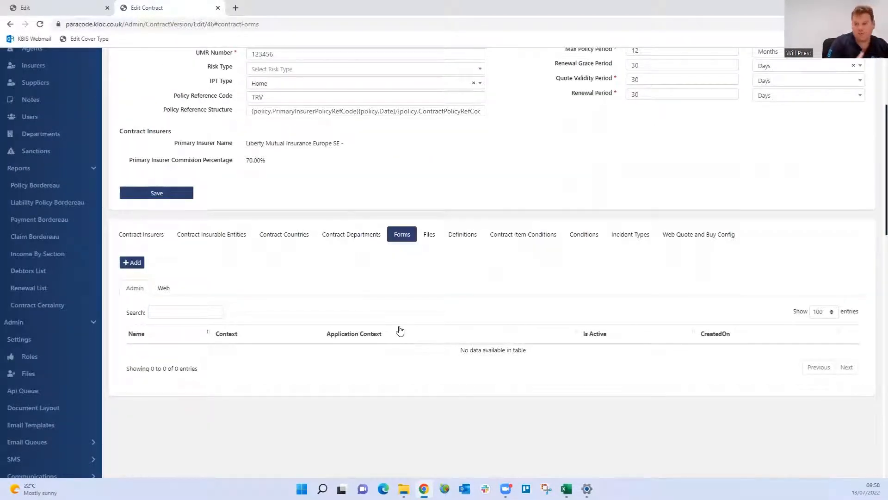
click(429, 241)
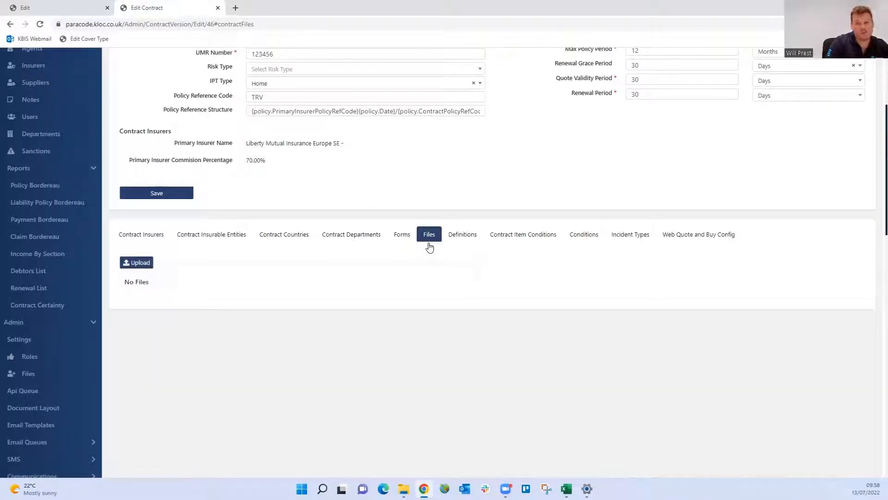
click(461, 234)
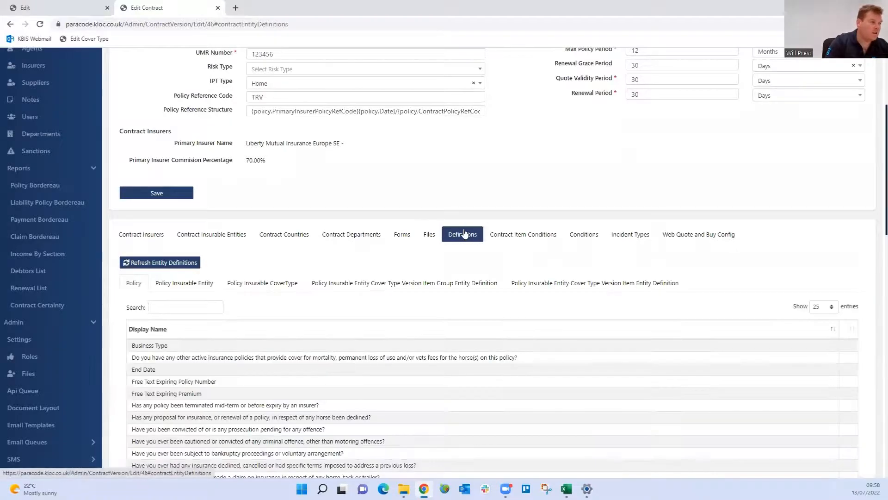
scroll(322, 303, down, 4)
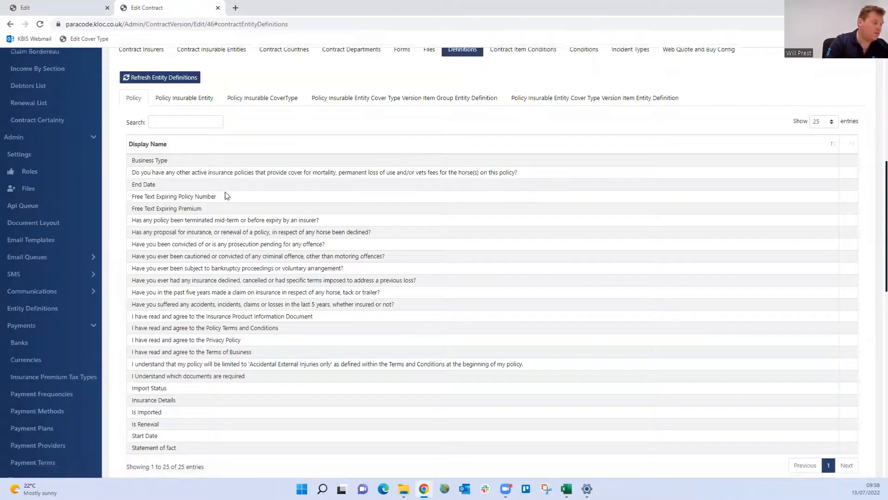
scroll(245, 197, up, 1)
scroll(244, 197, down, 2)
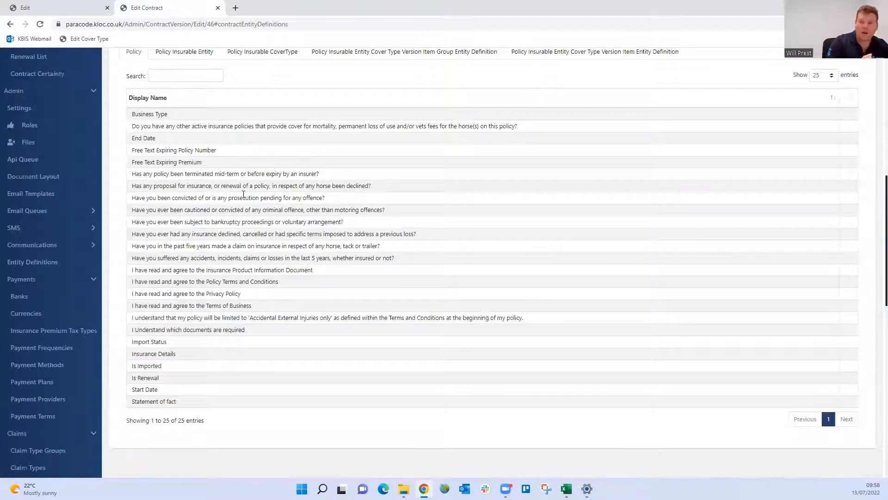
scroll(250, 189, up, 5)
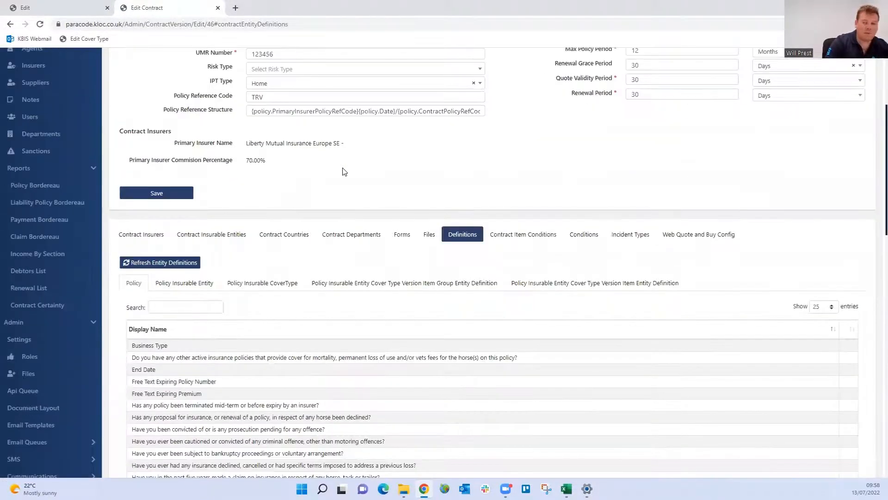
Review the contract's item conditions, conditions, incident types and web quote and buy configuration.
click(516, 231)
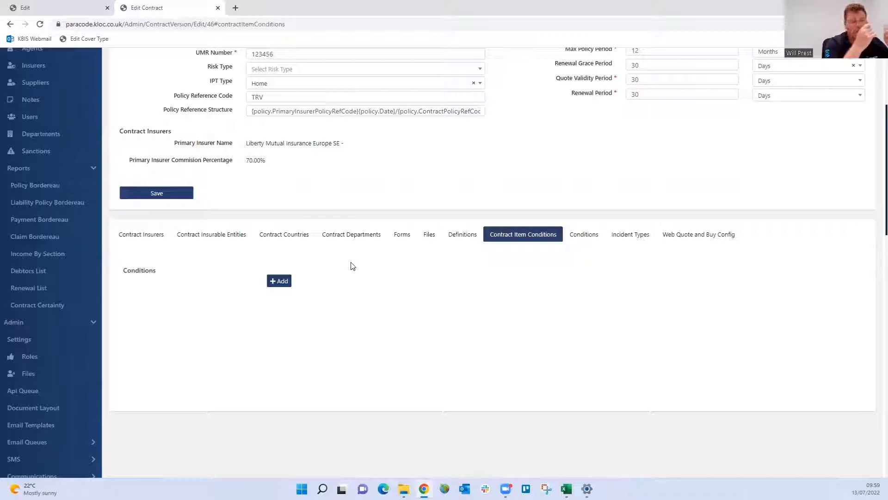
click(598, 235)
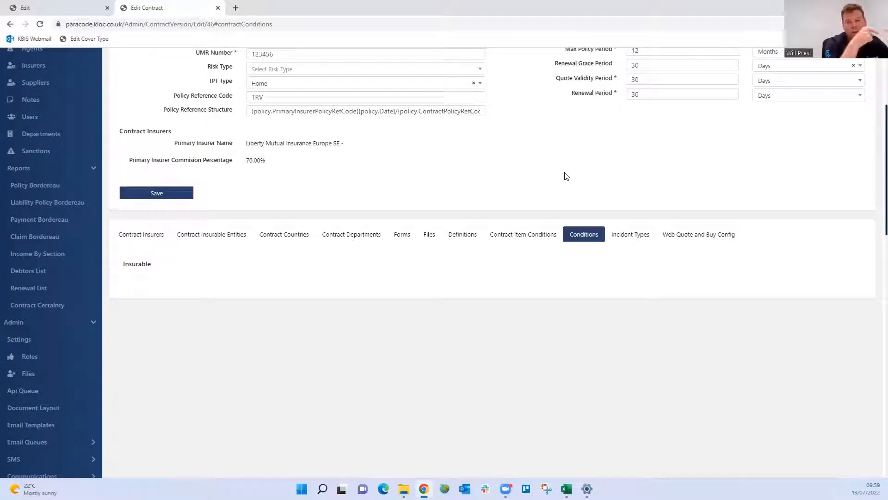
click(636, 237)
scroll(569, 199, down, 4)
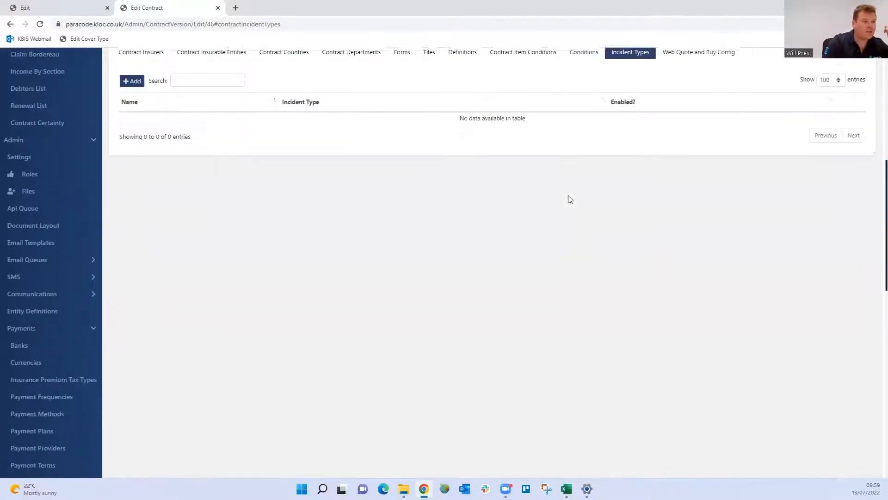
scroll(555, 162, up, 3)
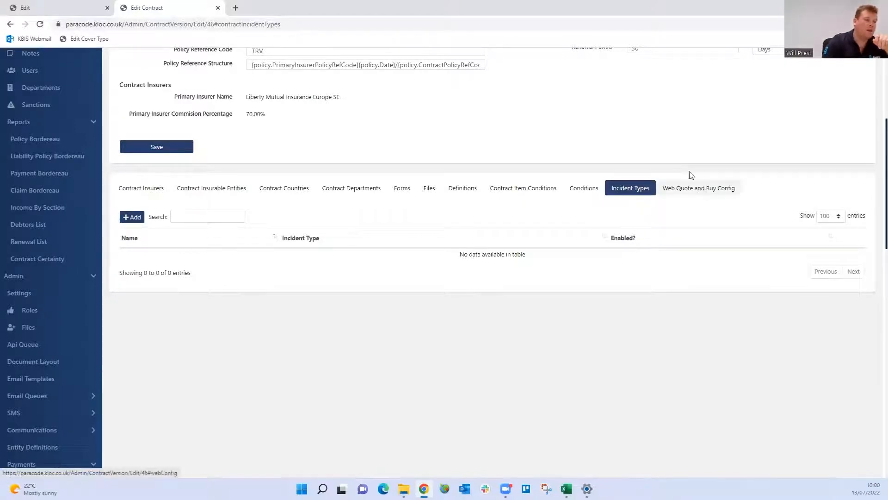
click(691, 185)
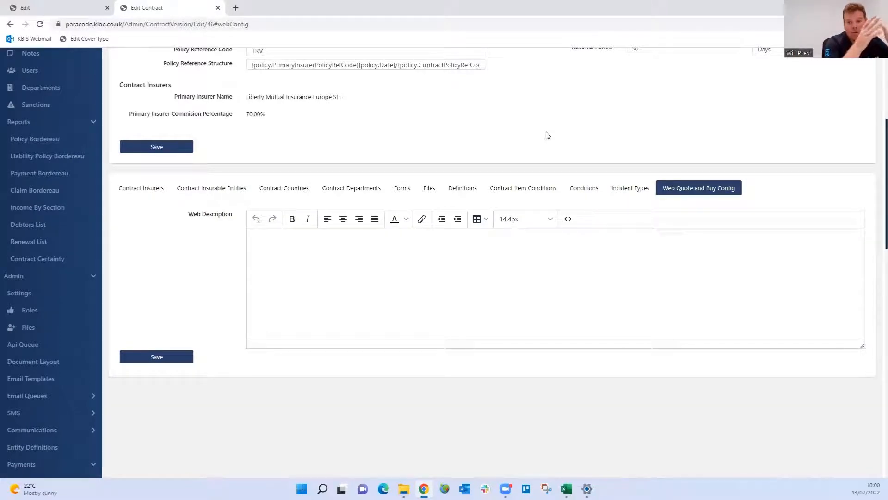
scroll(512, 76, up, 2)
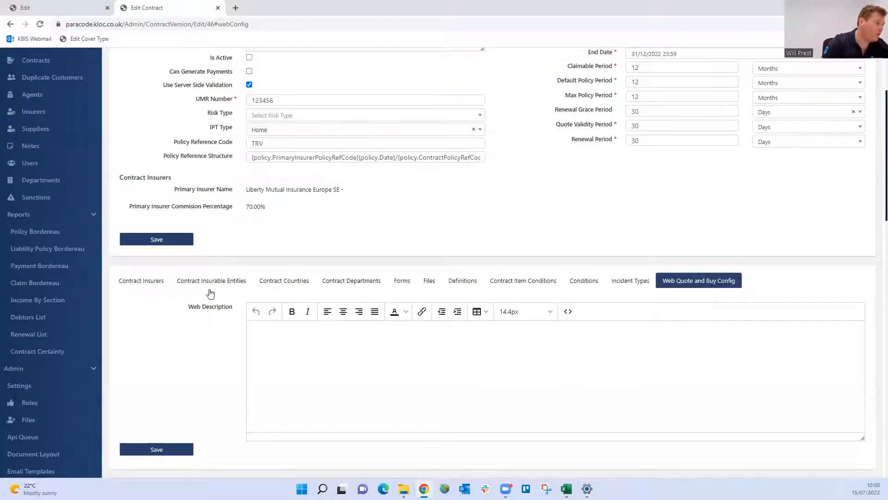
Start a new insurable entity for the contract and name it My Travel Insurance.
click(211, 282)
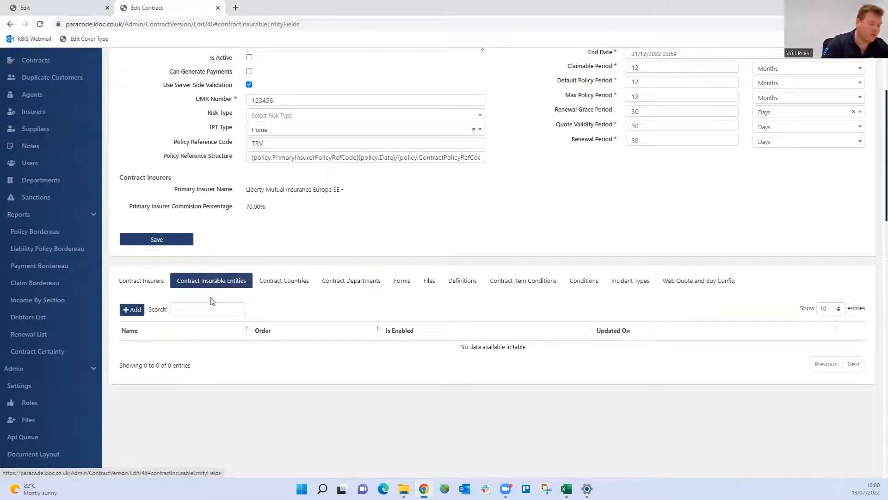
click(132, 310)
click(362, 110)
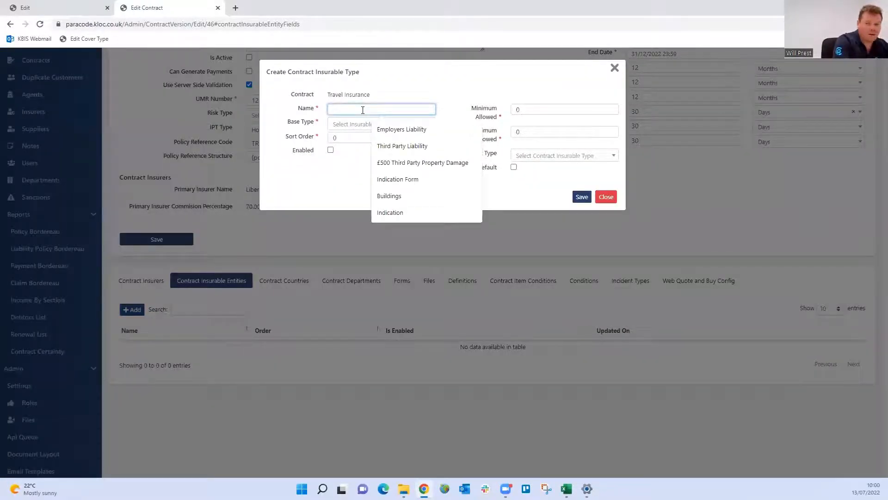
text(My)
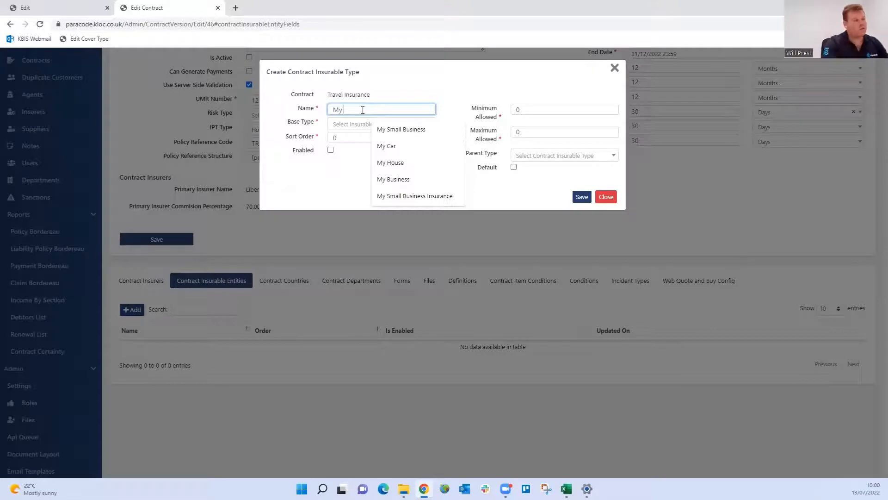
text(Travel Insurance)
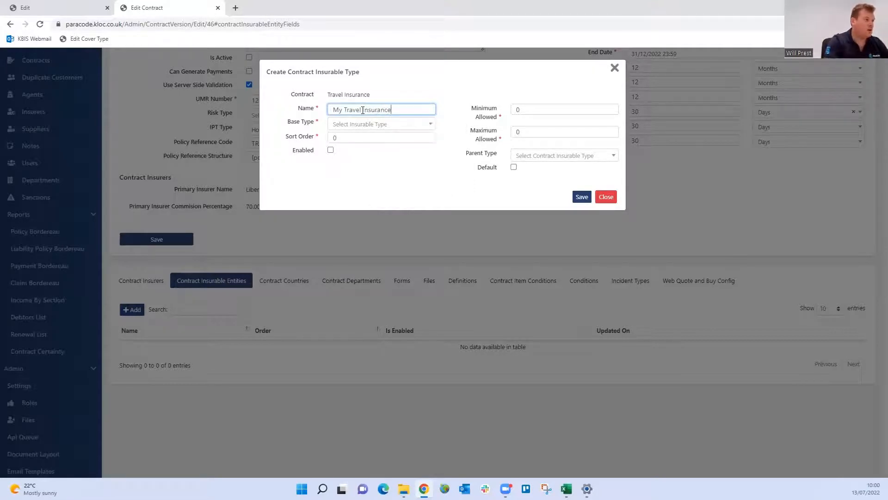
key(Tab)
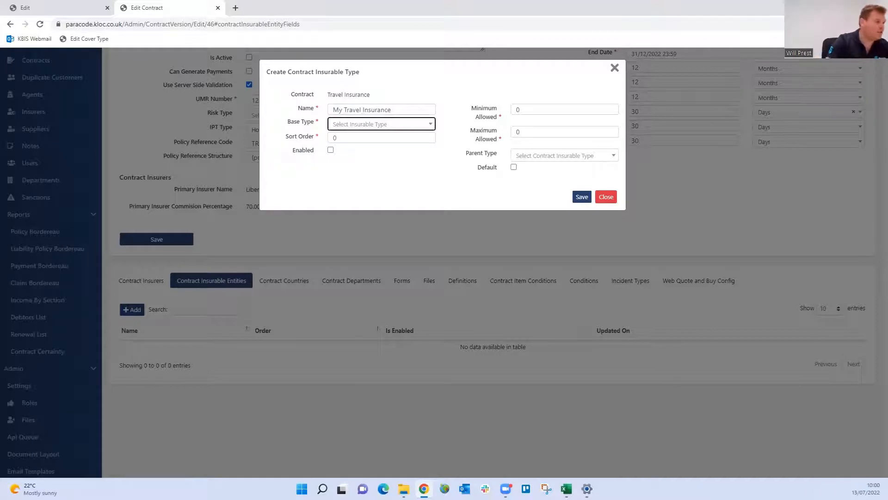
Choose Travel Person as the base type of the new insurable entity and enable it.
click(363, 124)
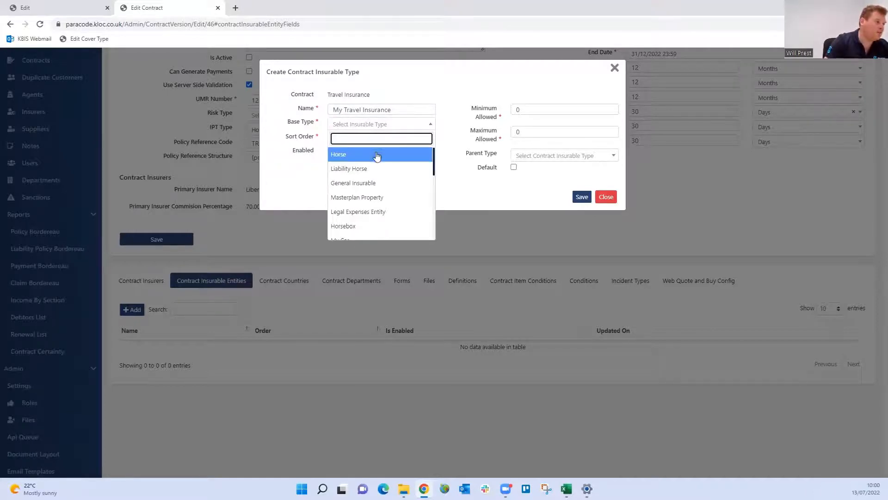
scroll(382, 169, down, 10)
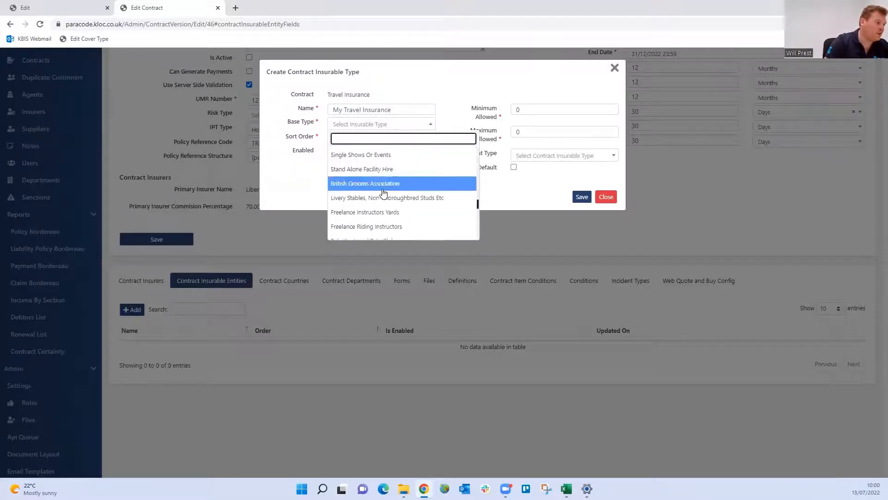
scroll(382, 195, down, 2)
click(392, 229)
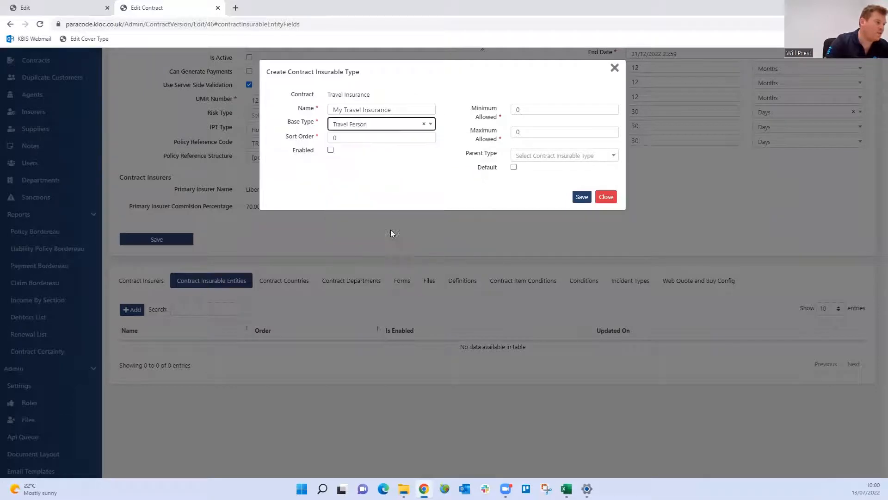
click(330, 149)
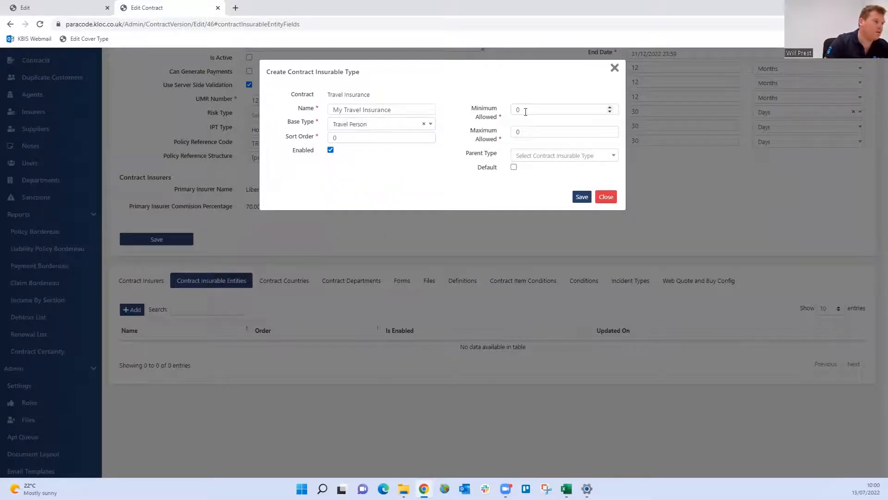
Set the insurable entity's minimum and maximum allowed to 1, make it the default, and save it.
click(484, 109)
text(1)
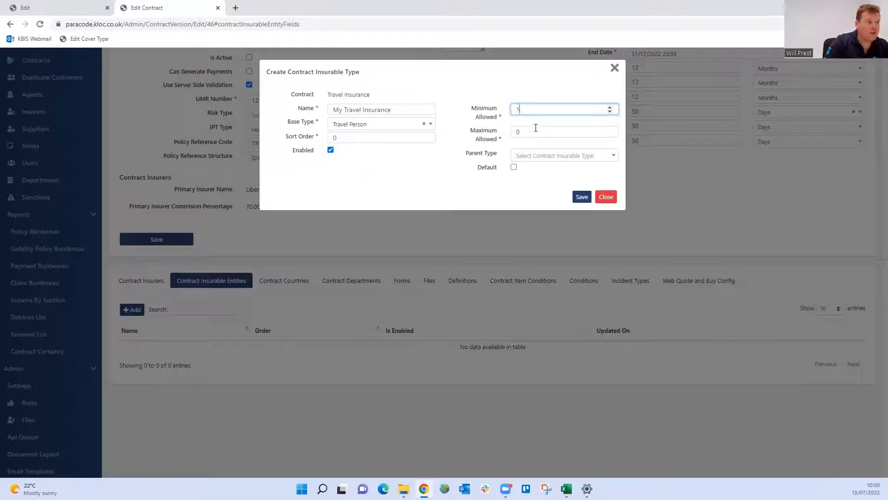
click(535, 129)
text(1)
click(514, 167)
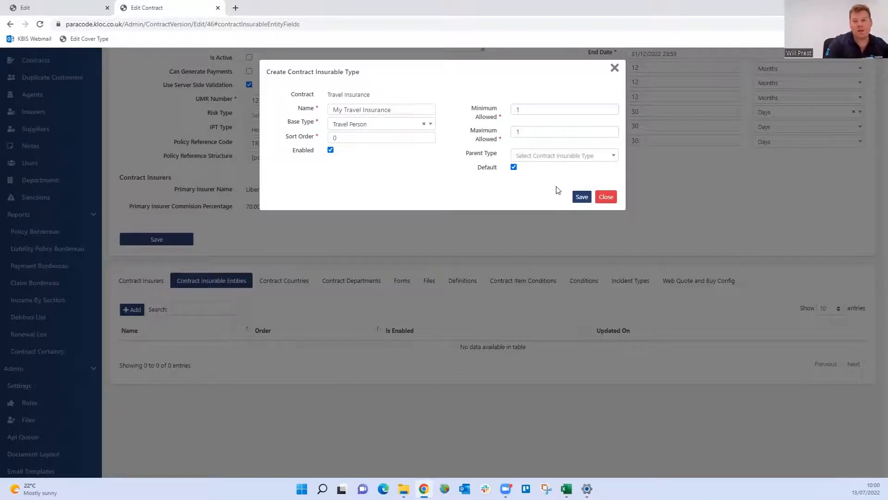
click(583, 198)
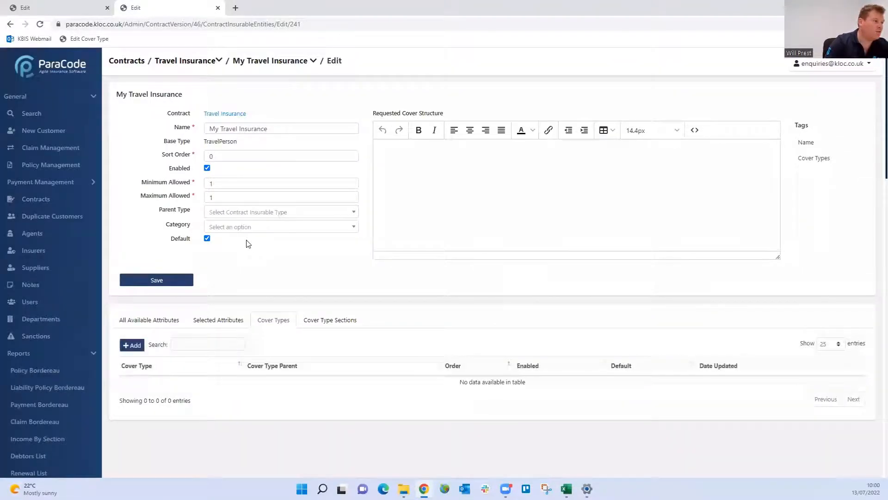
Examine the attributes available for My Travel Insurance and go to the Travel Person entity definition to compare them.
click(160, 321)
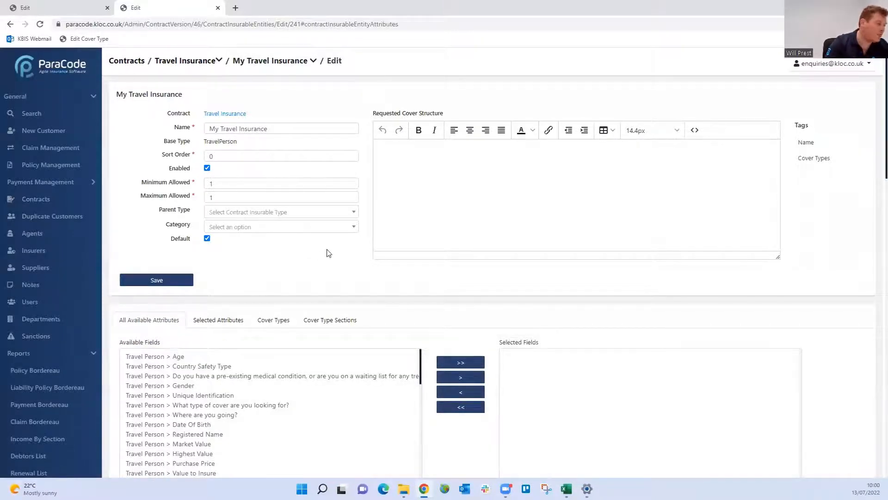
scroll(326, 252, down, 5)
click(187, 125)
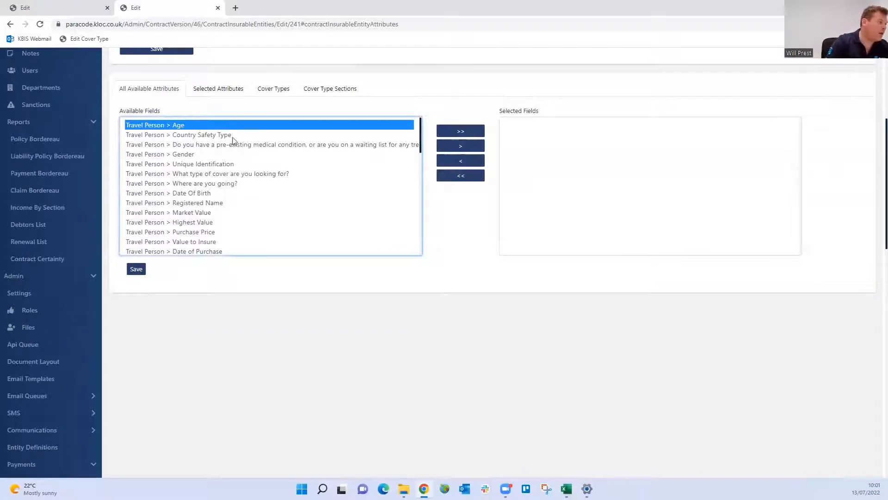
scroll(231, 140, up, 4)
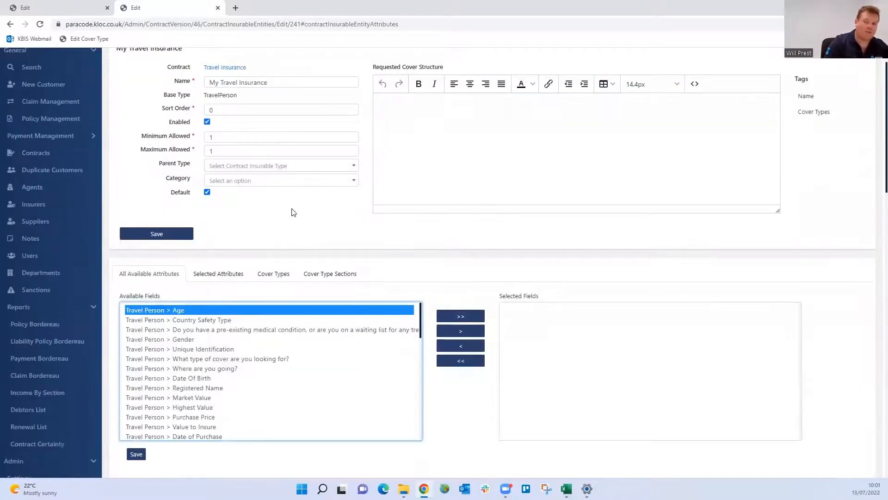
scroll(292, 217, down, 1)
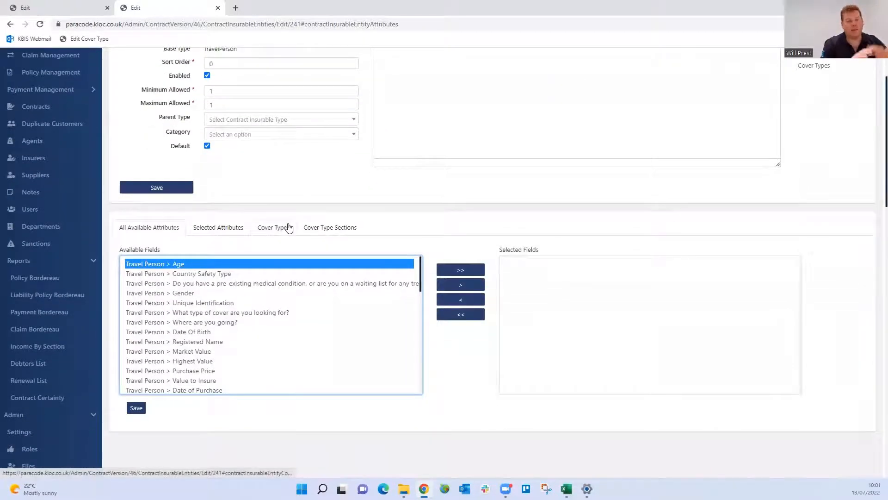
click(17, 5)
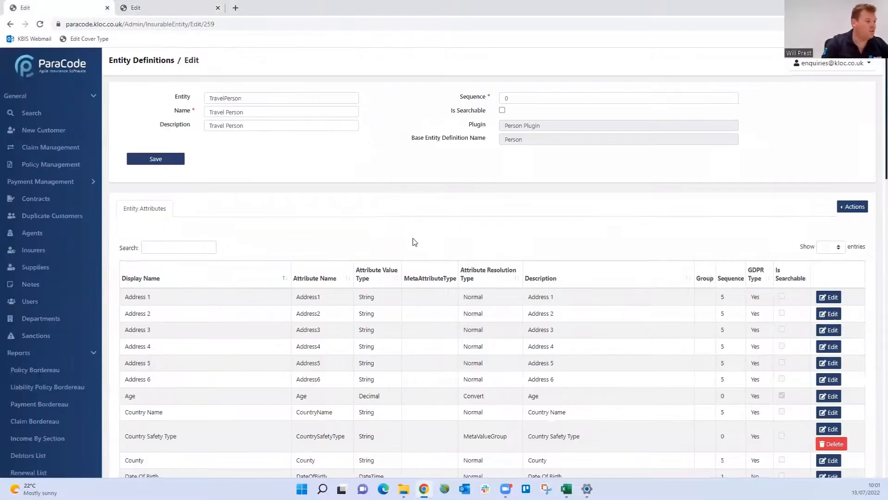
Return to My Travel Insurance and select the Travel Person attributes Age, Country Safety Type, the pre-existing medical condition question and Gender.
key(ctrl+Tab)
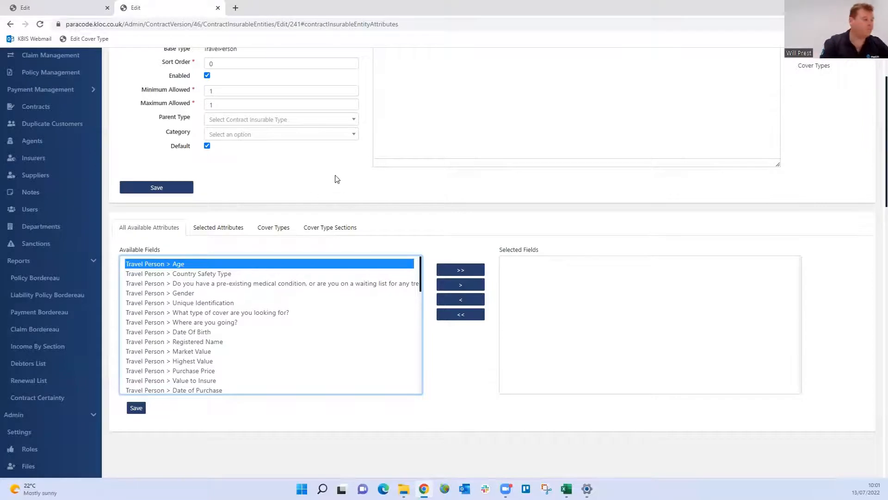
scroll(237, 270, up, 2)
scroll(169, 371, down, 2)
scroll(395, 275, down, 4)
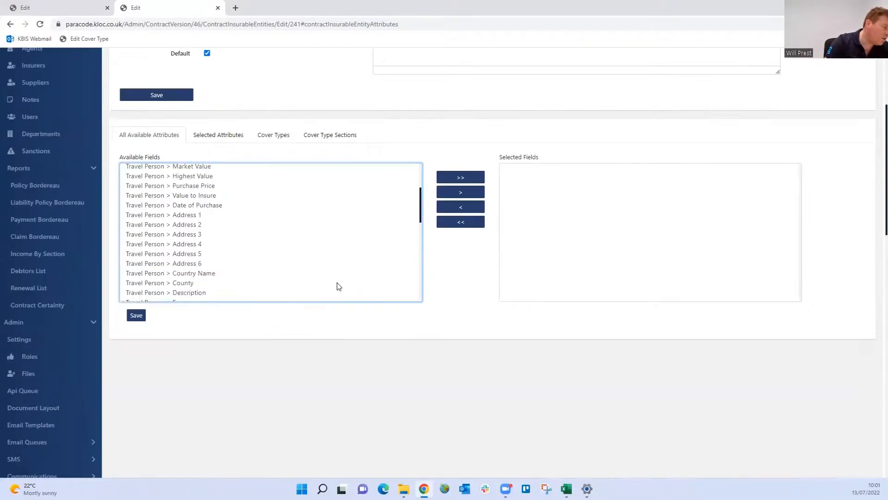
key(Home)
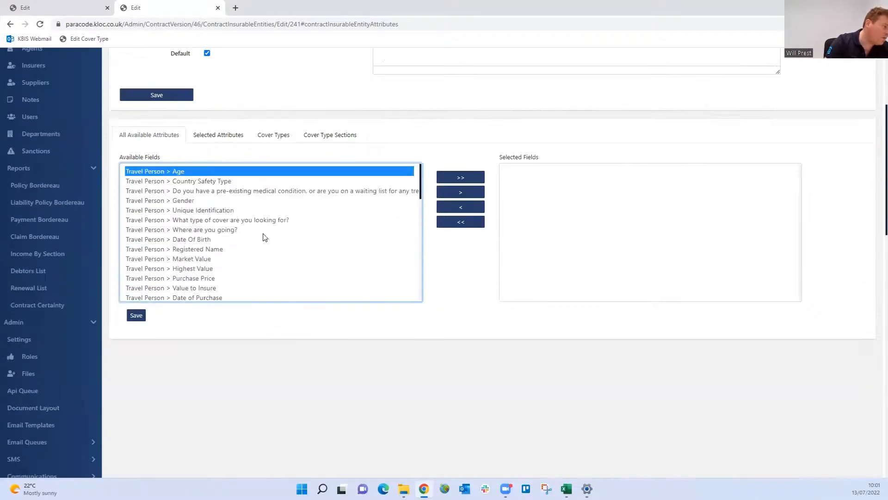
ctrl+click(232, 181)
ctrl+click(258, 193)
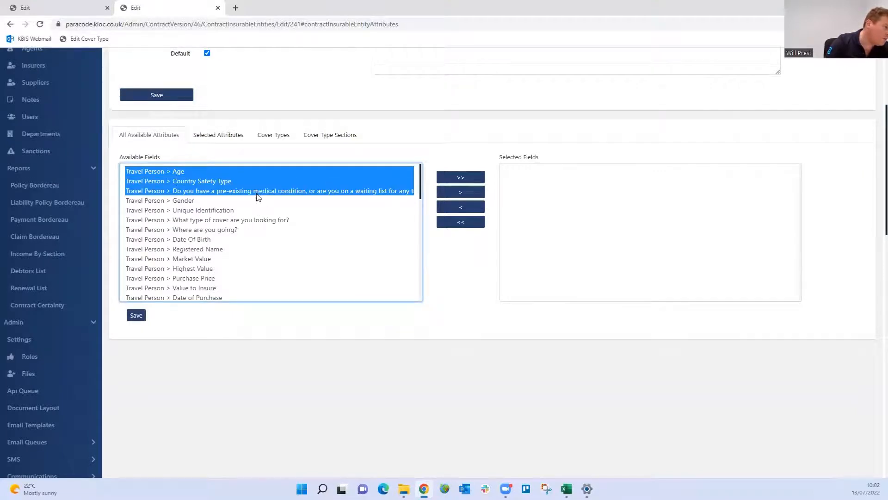
ctrl+click(221, 202)
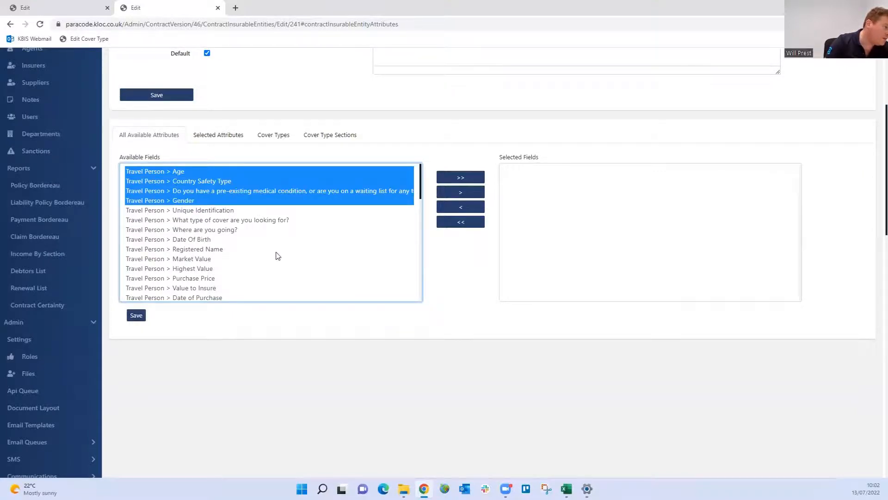
Extend the attribute selection with What type of cover are you looking for?, Where are you going?, Date Of Birth and Registered Name.
ctrl+click(271, 221)
ctrl+click(238, 231)
ctrl+click(216, 241)
ctrl+click(220, 250)
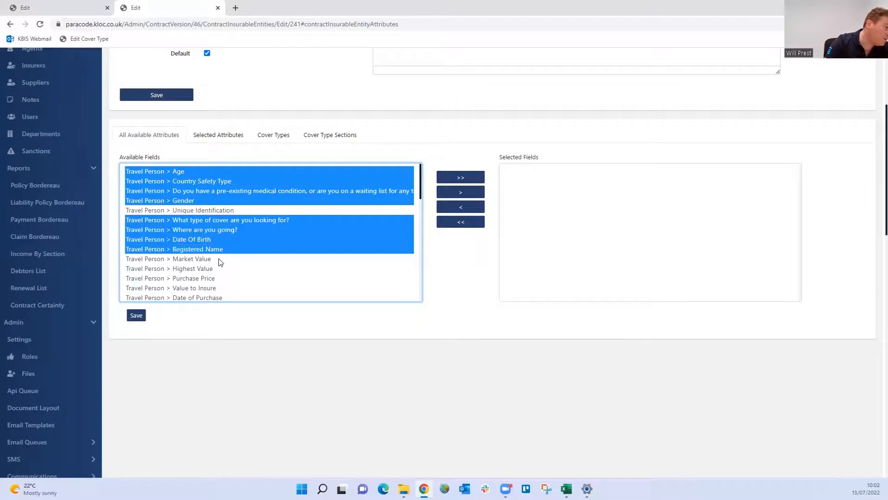
Include Travel Person's Address 1, Address 2 and Address 3 in the attribute selection.
scroll(222, 260, down, 1)
ctrl+click(213, 262)
ctrl+click(212, 271)
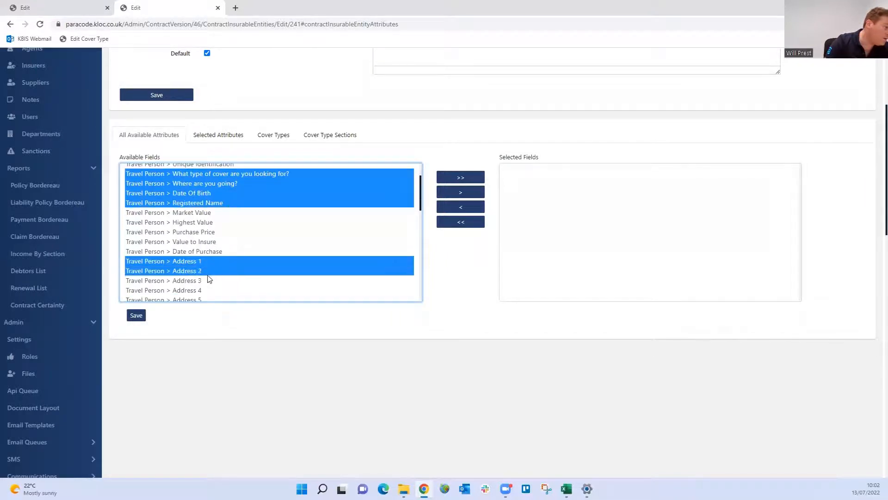
ctrl+click(209, 280)
Include Travel Person's County, Occupation, Post Code and Town in the attribute selection, leaving Description out.
scroll(214, 238, down, 3)
scroll(215, 237, up, 1)
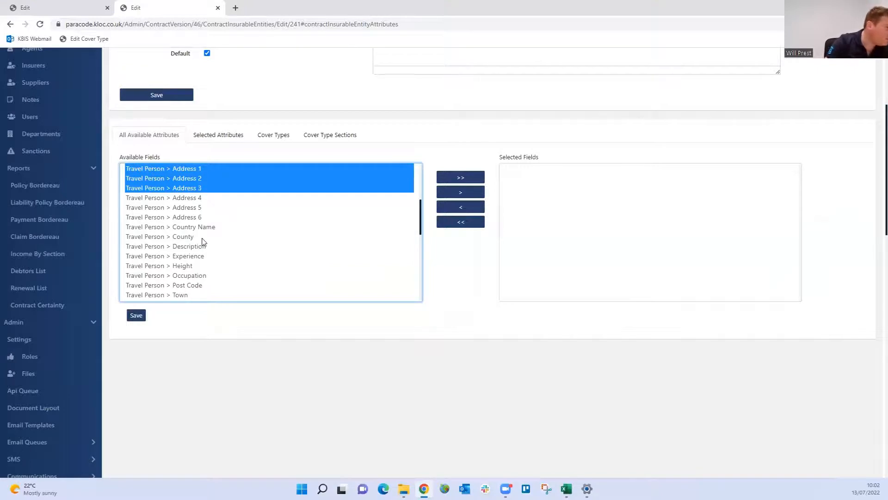
ctrl+click(208, 237)
ctrl+click(207, 247)
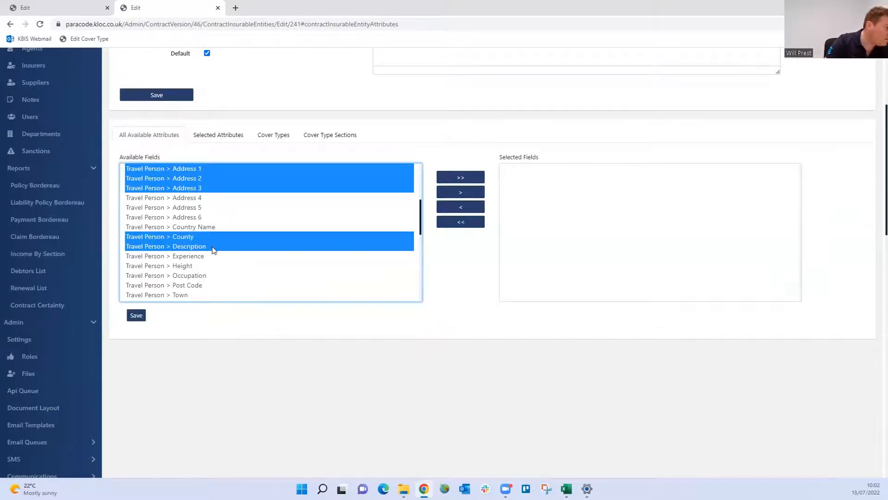
ctrl+click(213, 247)
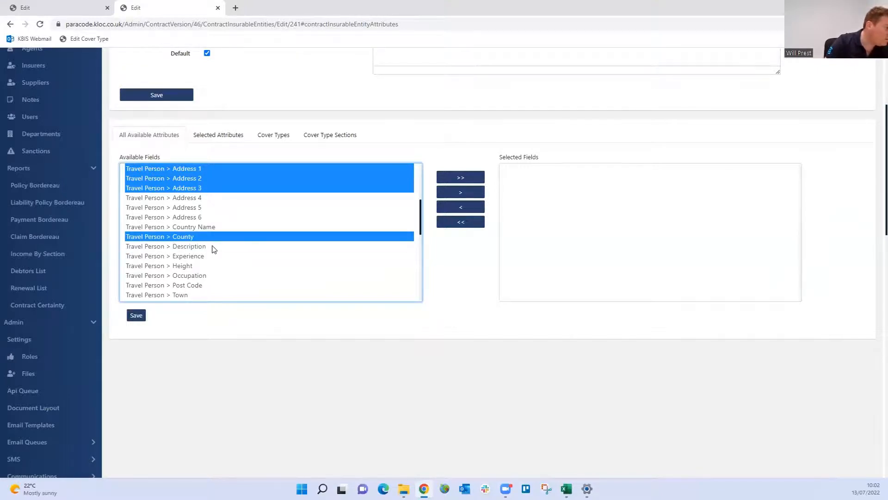
ctrl+click(206, 276)
scroll(209, 272, down, 1)
scroll(212, 262, down, 2)
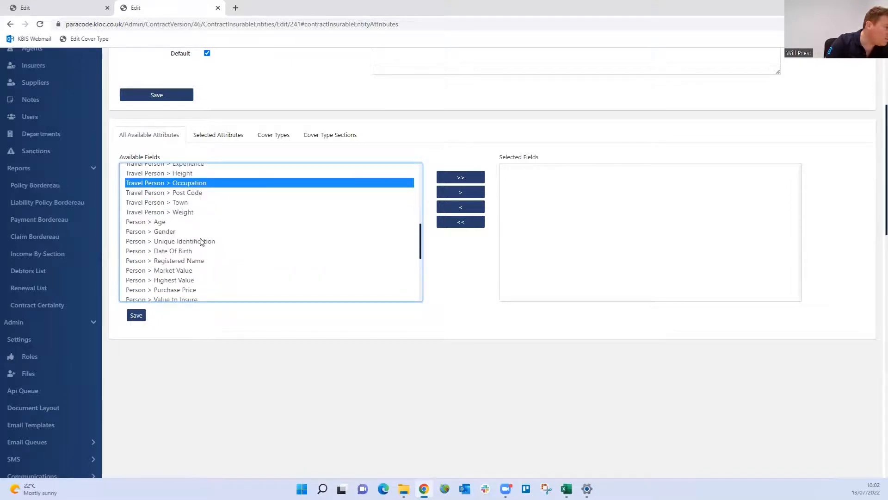
ctrl+click(192, 204)
ctrl+click(195, 195)
Include Unique Identification in the selection, move all chosen attributes to the selected fields, and save them.
scroll(203, 236, up, 2)
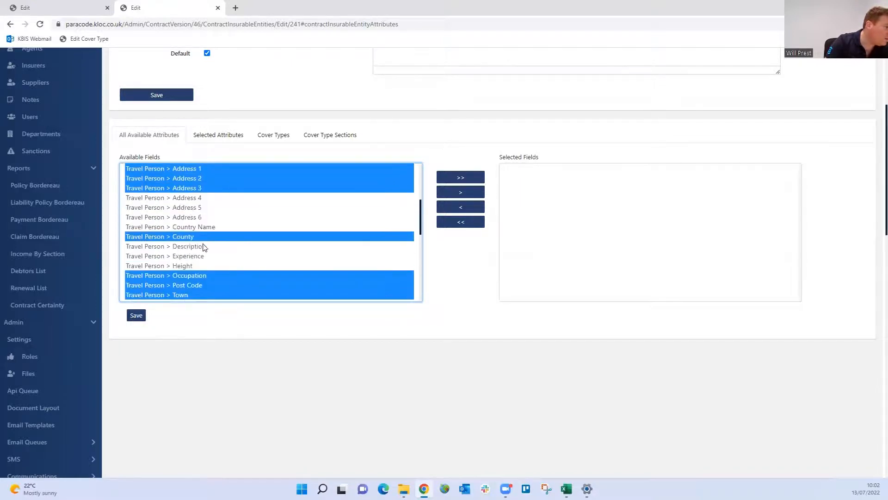
scroll(211, 255, up, 2)
scroll(210, 252, down, 1)
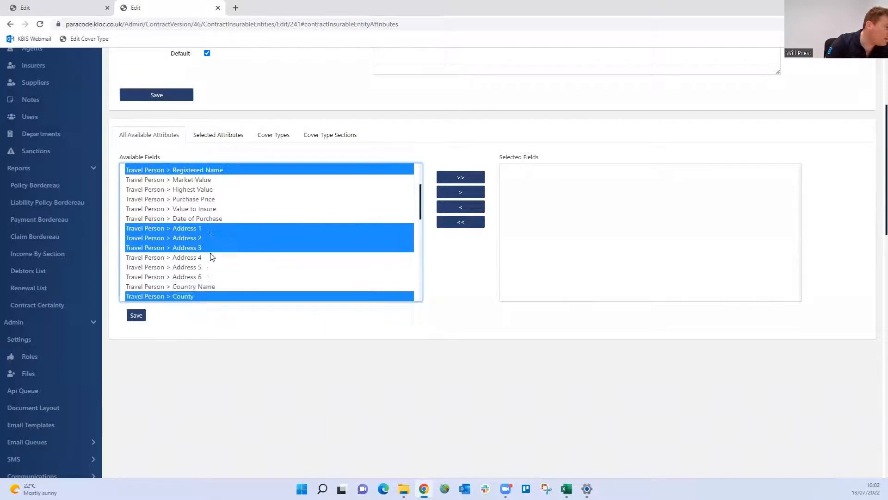
scroll(210, 252, up, 3)
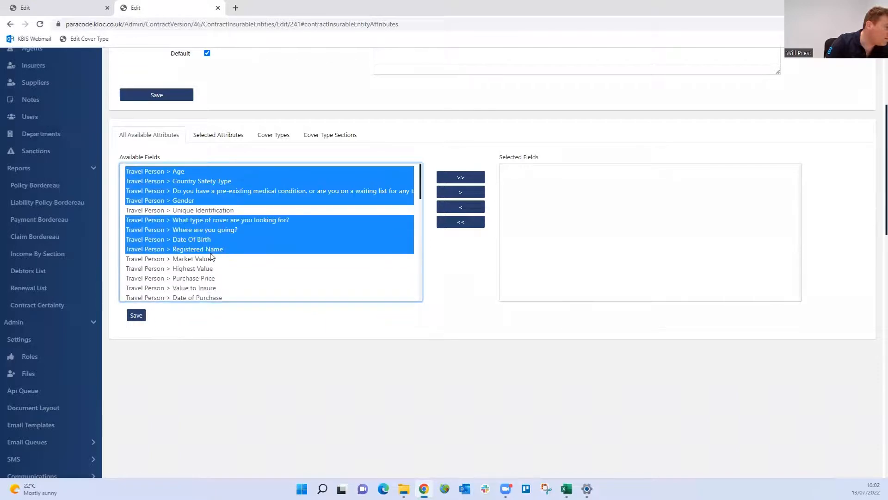
ctrl+click(209, 210)
click(460, 192)
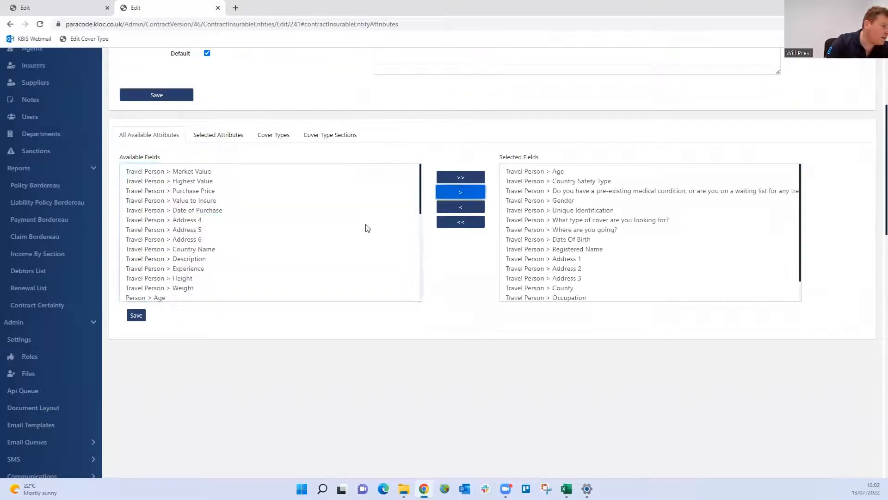
click(143, 315)
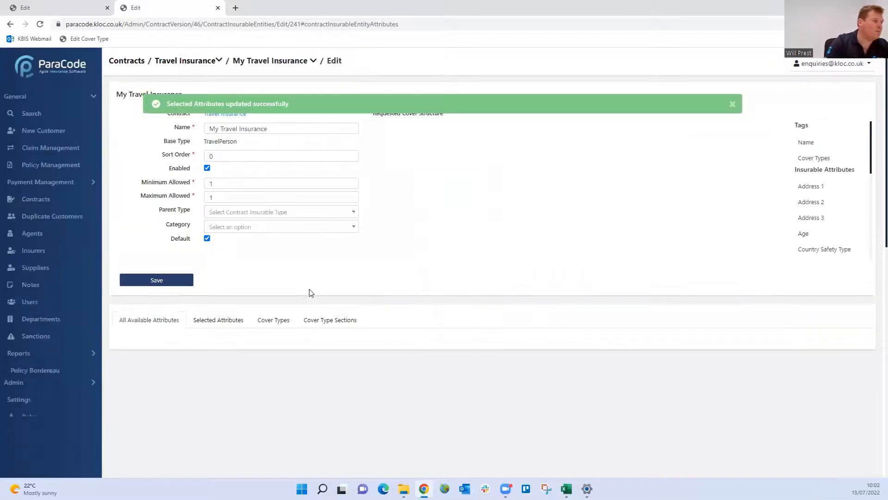
Open Country Safety Type from the entity's selected attributes for editing and set the High Risk Countries priority level to 30.
click(237, 321)
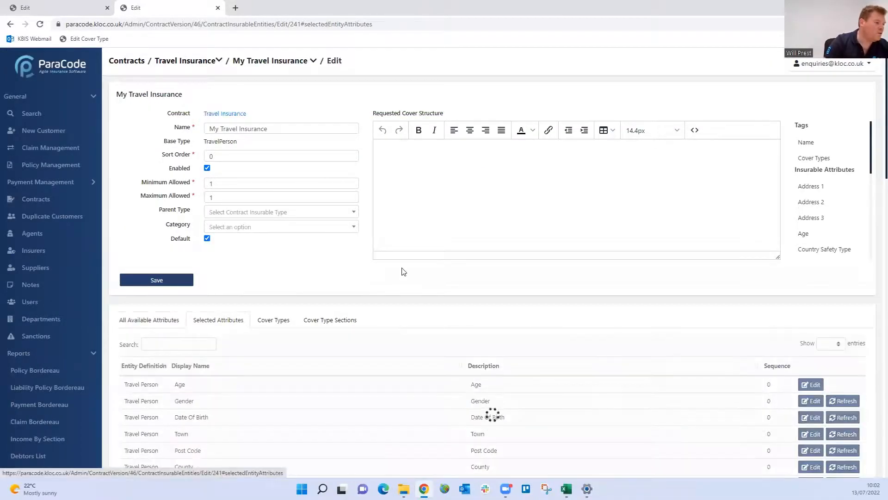
scroll(601, 284, down, 2)
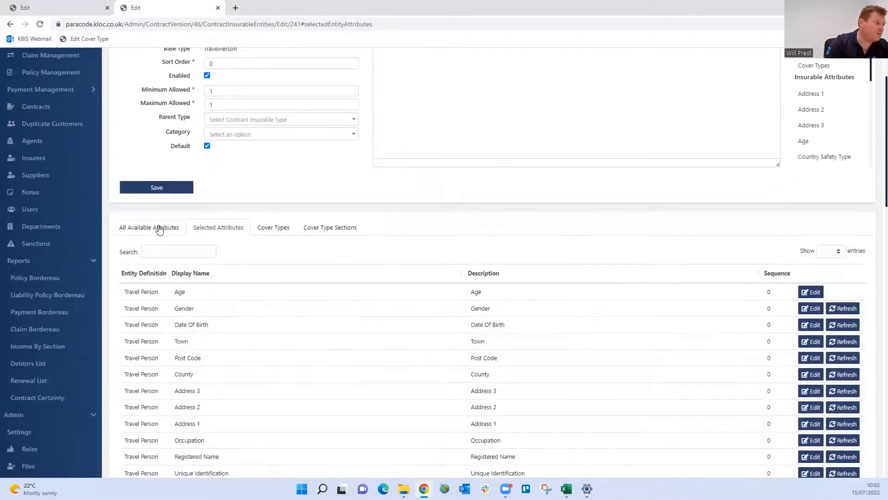
click(159, 230)
click(213, 232)
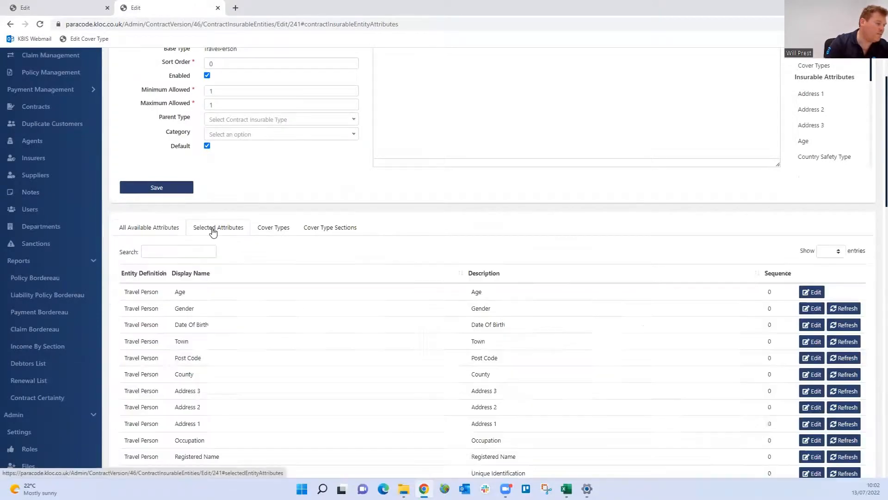
scroll(367, 347, down, 4)
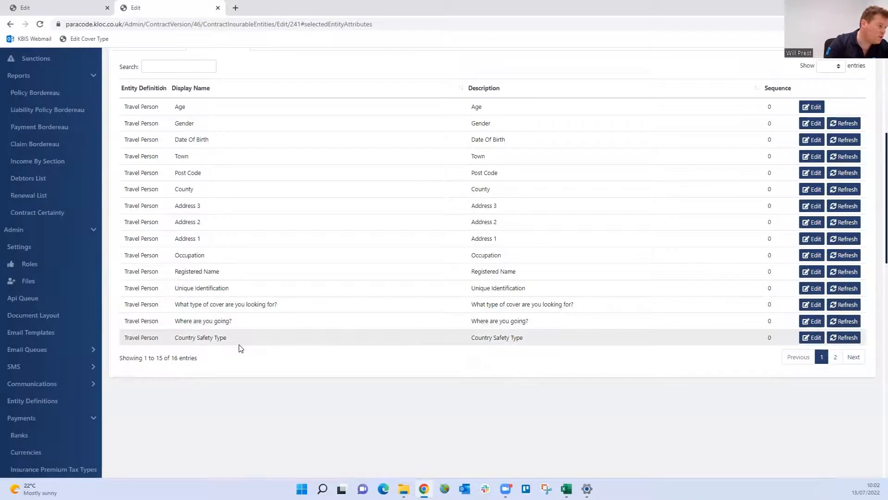
click(812, 337)
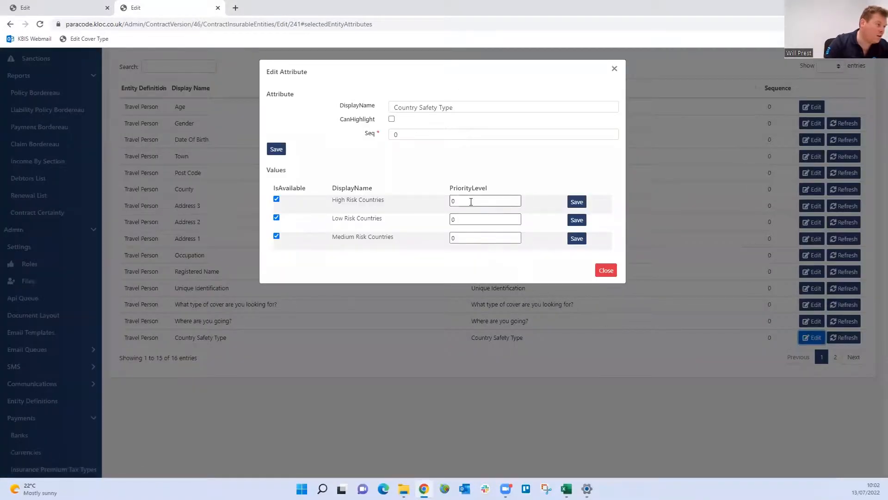
drag(471, 201, 357, 202)
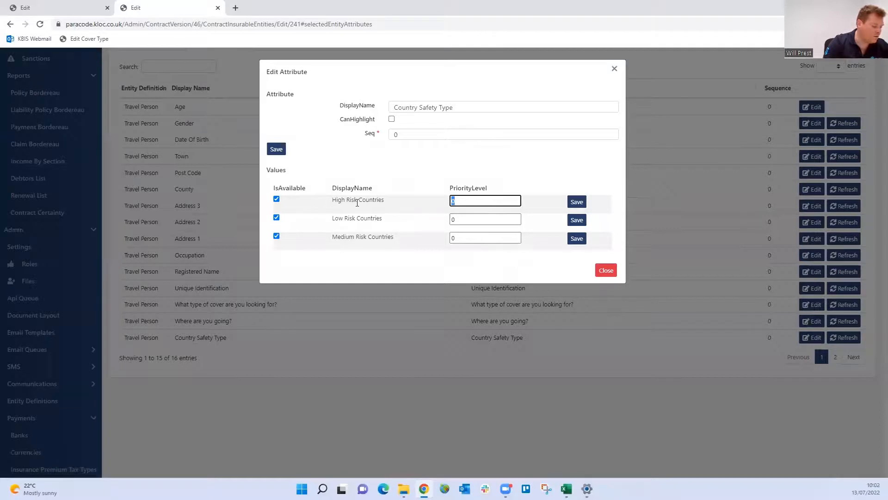
text(30)
Try to set the Medium Risk Countries priority level to 20 and save the Low Risk Countries value at 0.
click(470, 237)
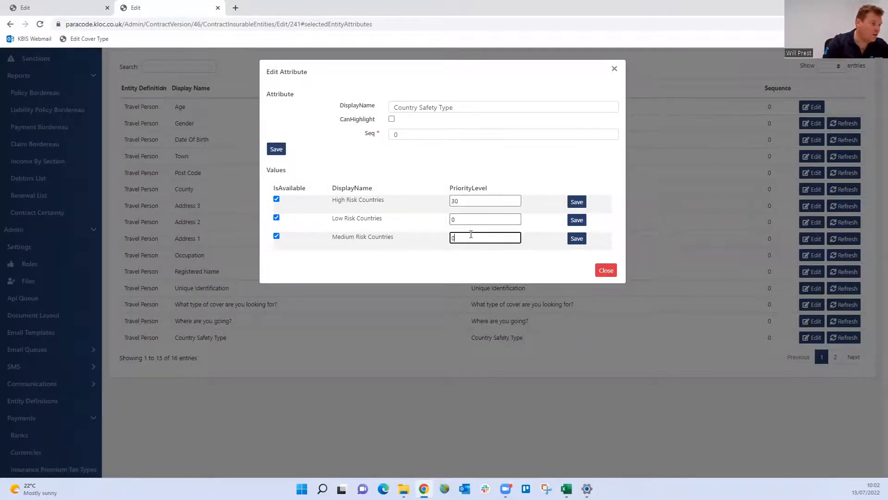
drag(471, 235, 378, 244)
text(20)
drag(471, 219, 336, 220)
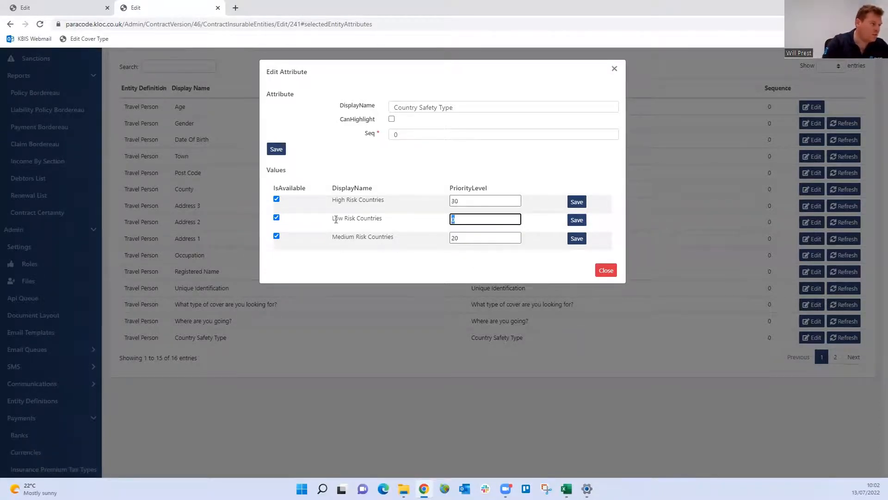
text(0)
click(577, 220)
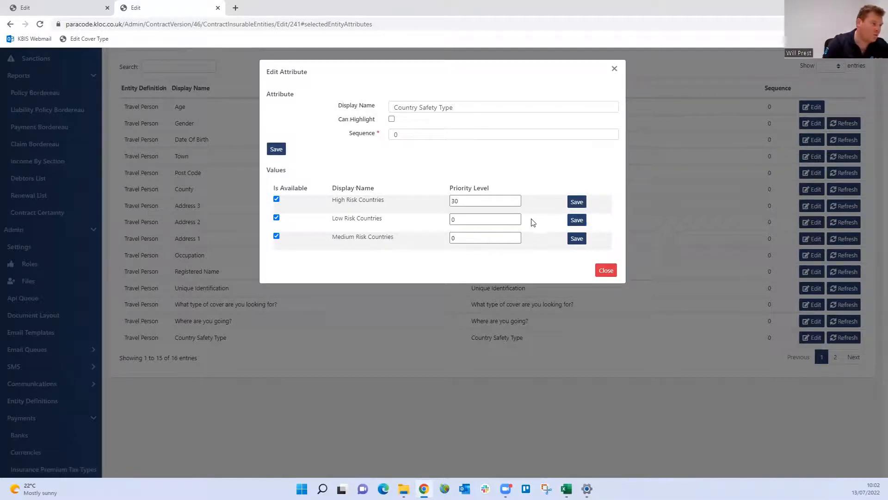
Set the priority level of Low Risk Countries to 10 and Medium Risk Countries to 20, saving each value, and close the attribute.
drag(474, 220, 372, 227)
text(10)
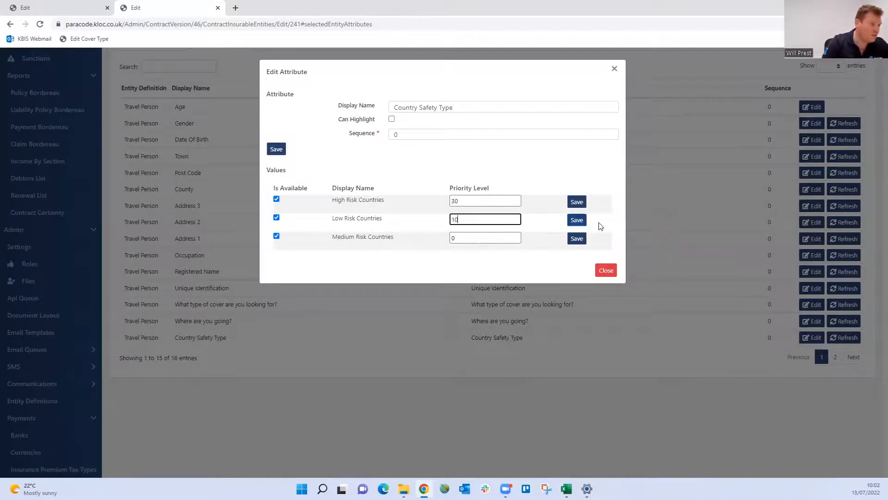
click(577, 221)
drag(472, 238, 350, 250)
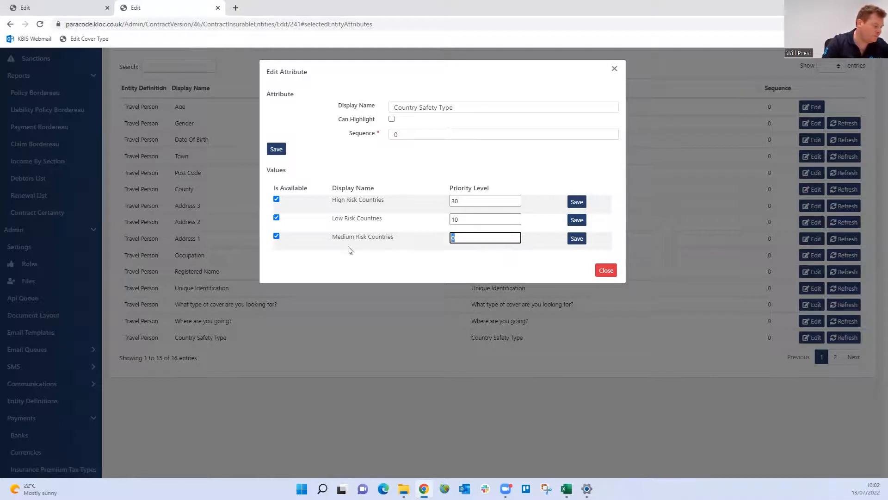
text(20)
click(577, 238)
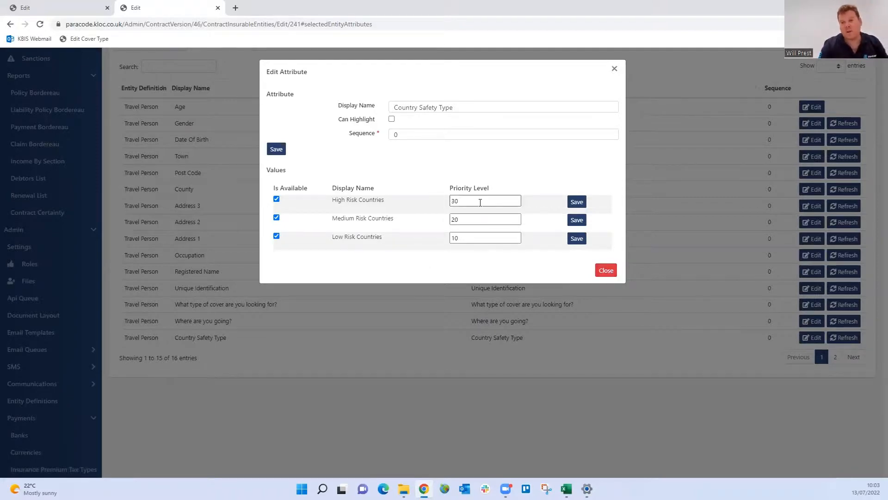
click(602, 272)
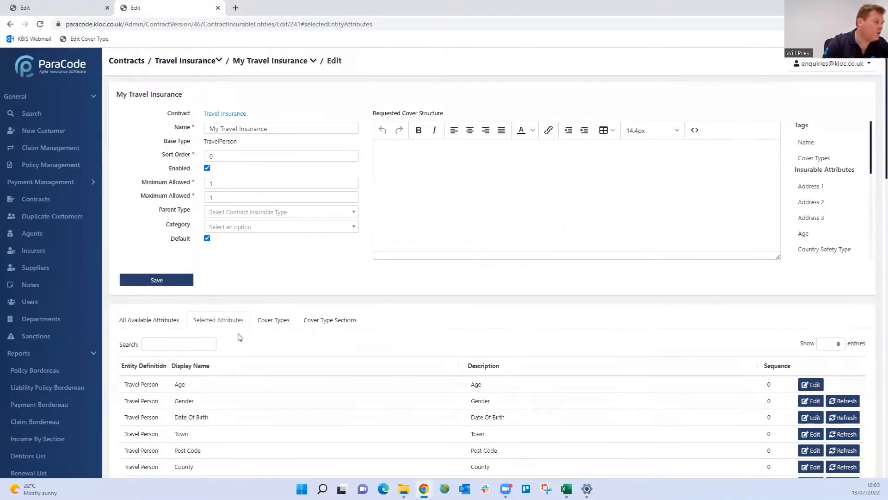
Open the cover types of the My Travel Insurance insurable entity.
click(276, 320)
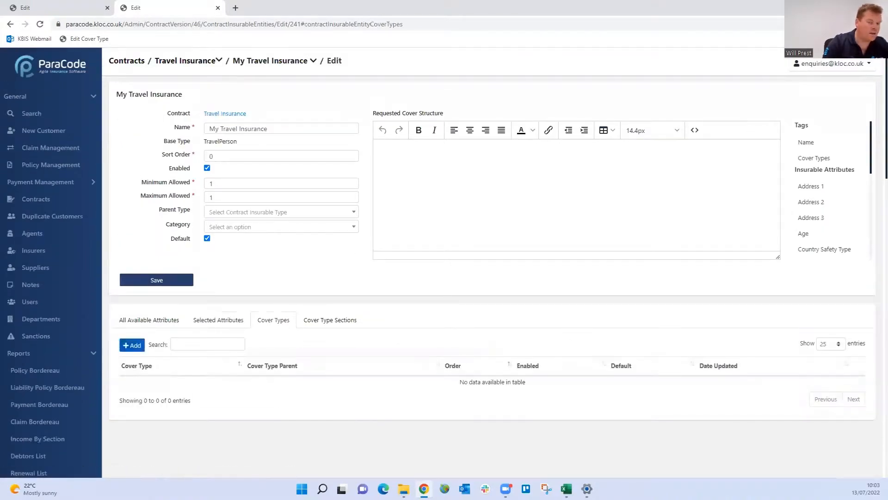